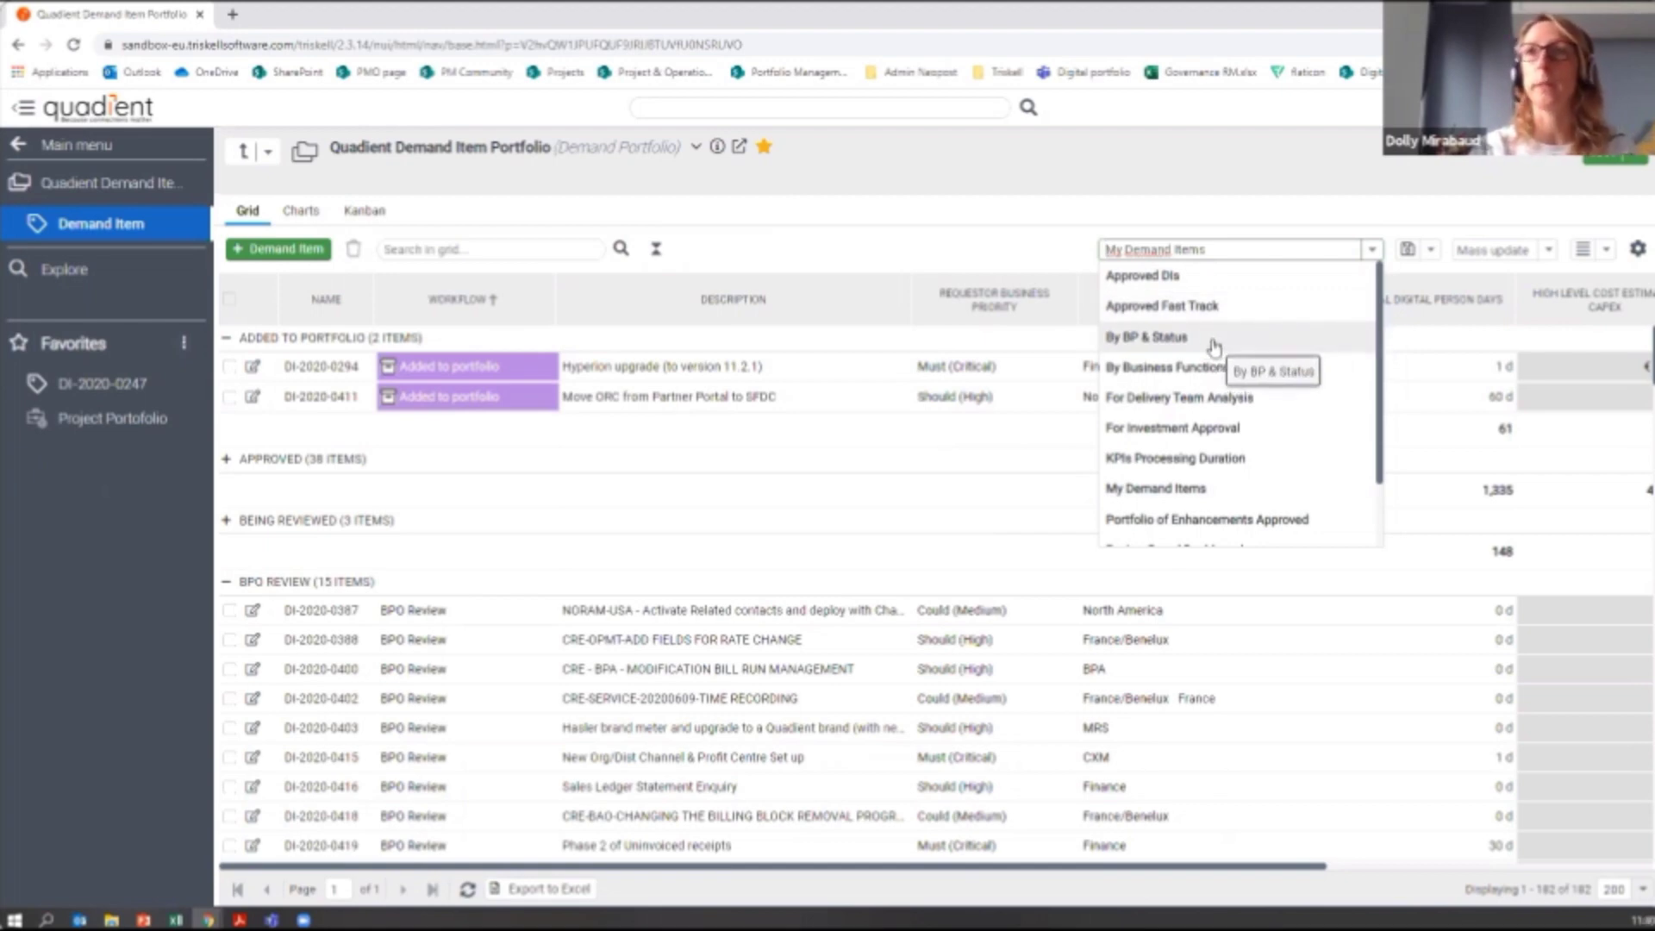
# Step: Create and save a new demand item in the Quadient Demand Item Portfolio with the description "Titre pour la démo"
pyautogui.click(793, 239)
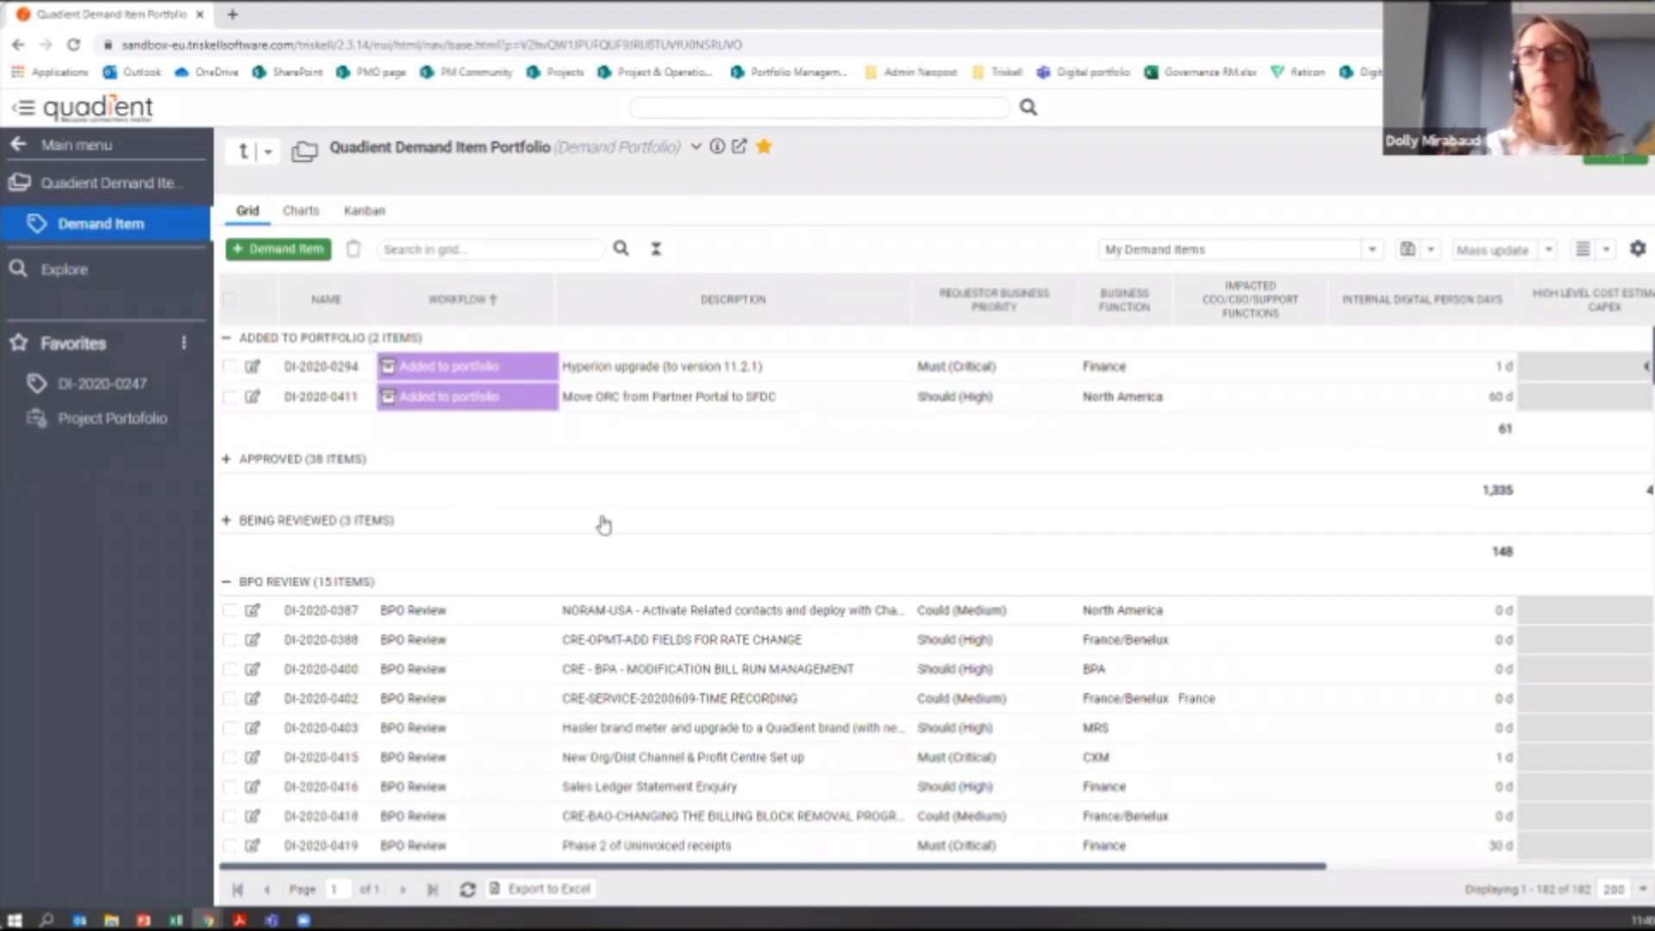
pyautogui.click(283, 252)
pyautogui.click(837, 468)
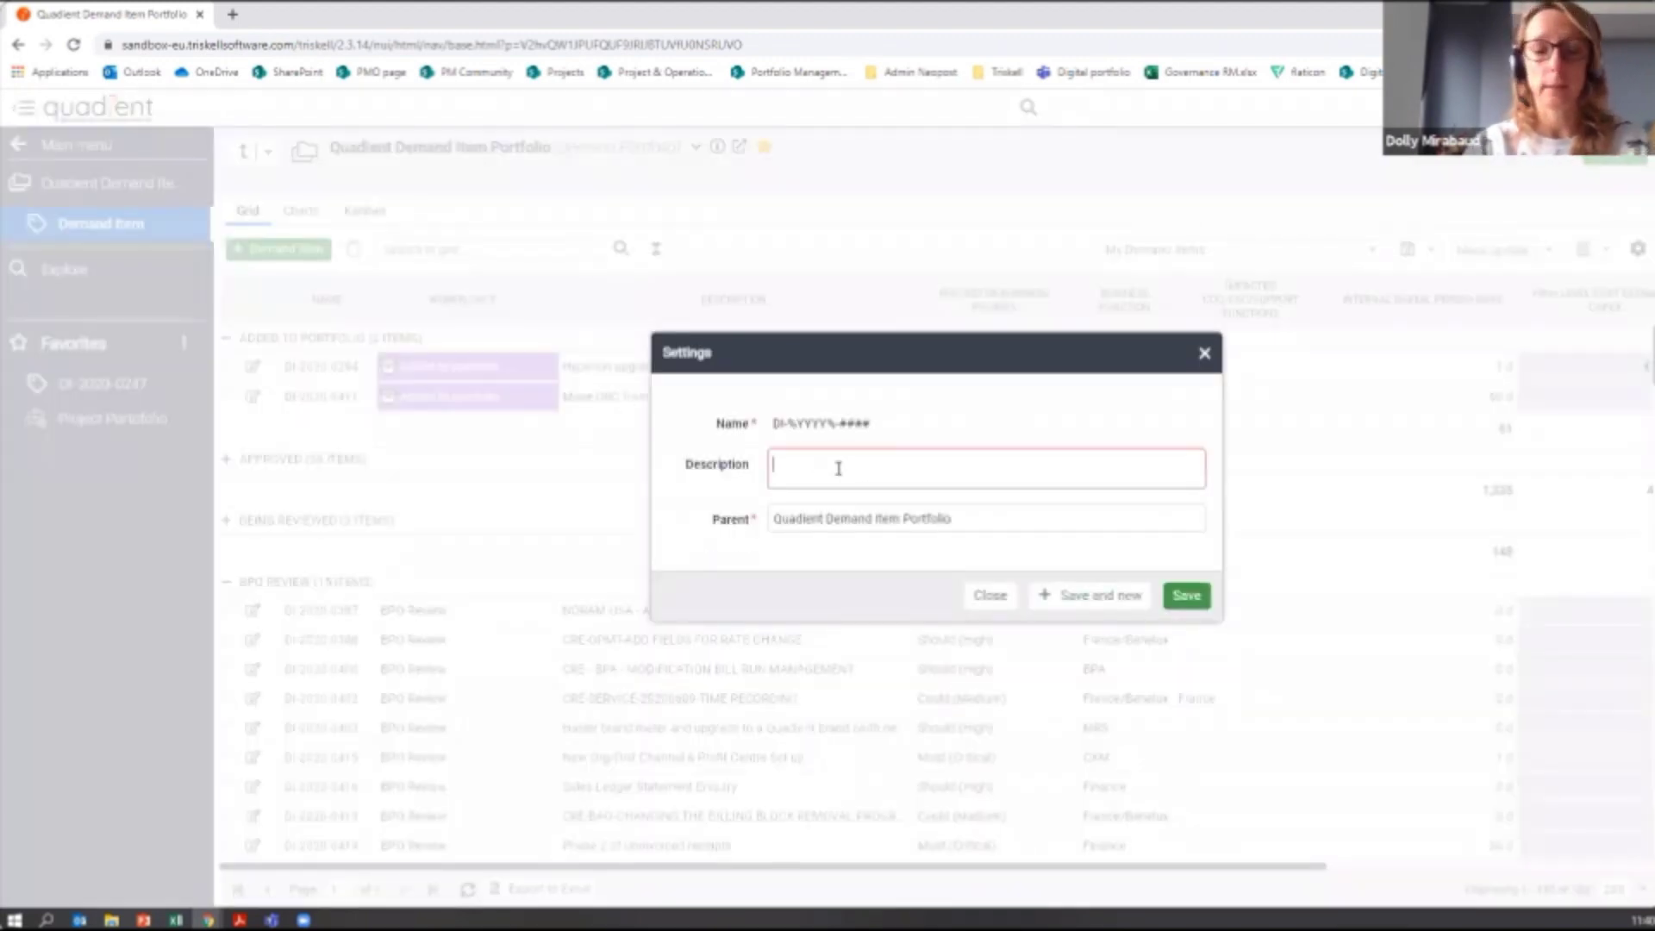
pyautogui.write('Titre ou')
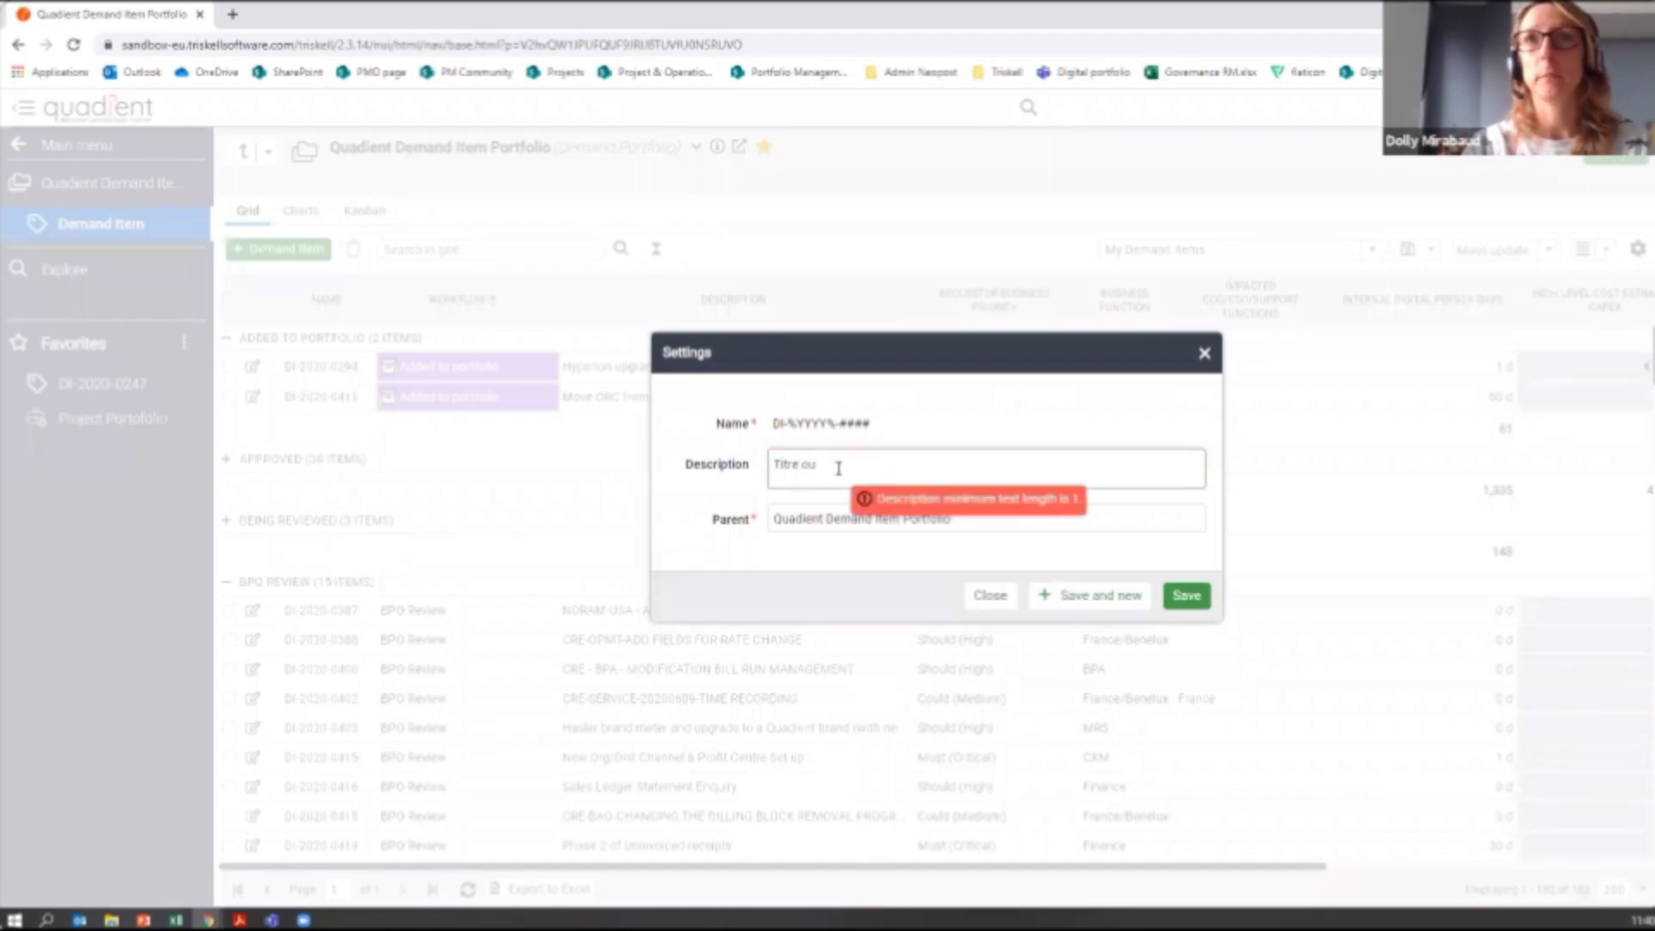
pyautogui.press('BackSpace')
pyautogui.press('BackSpace')
pyautogui.write('pour la démo')
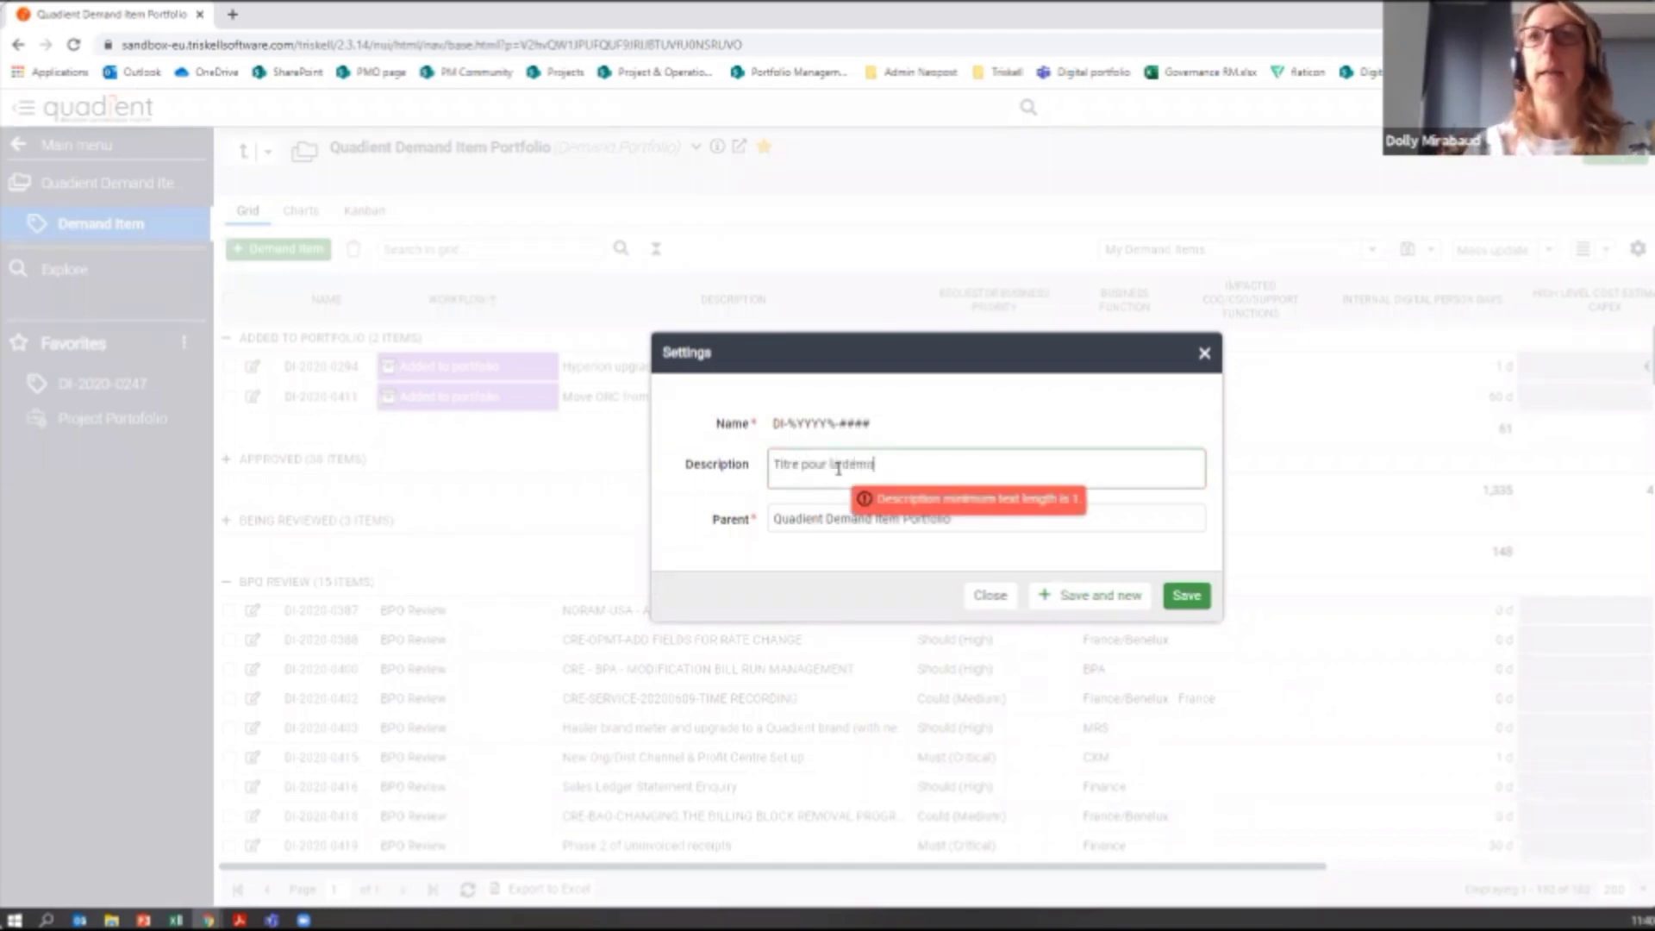
pyautogui.click(1165, 596)
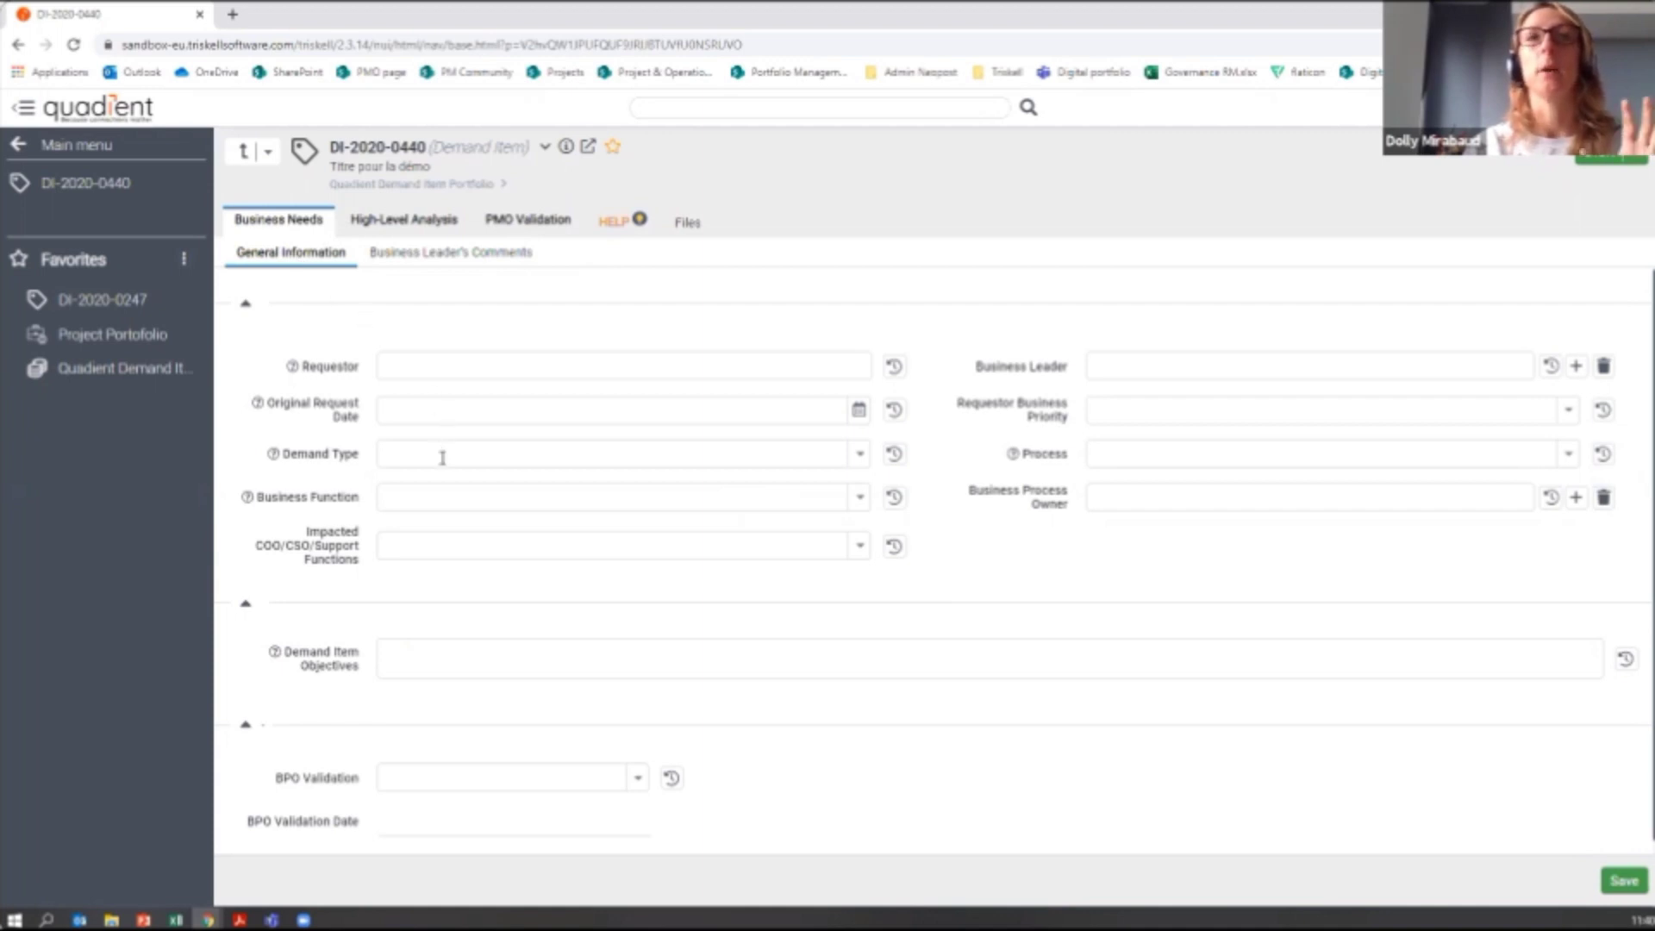
# Step: Review the demand item's general information, including the Demand Type and Business Function choices and the objectives field
pyautogui.click(858, 454)
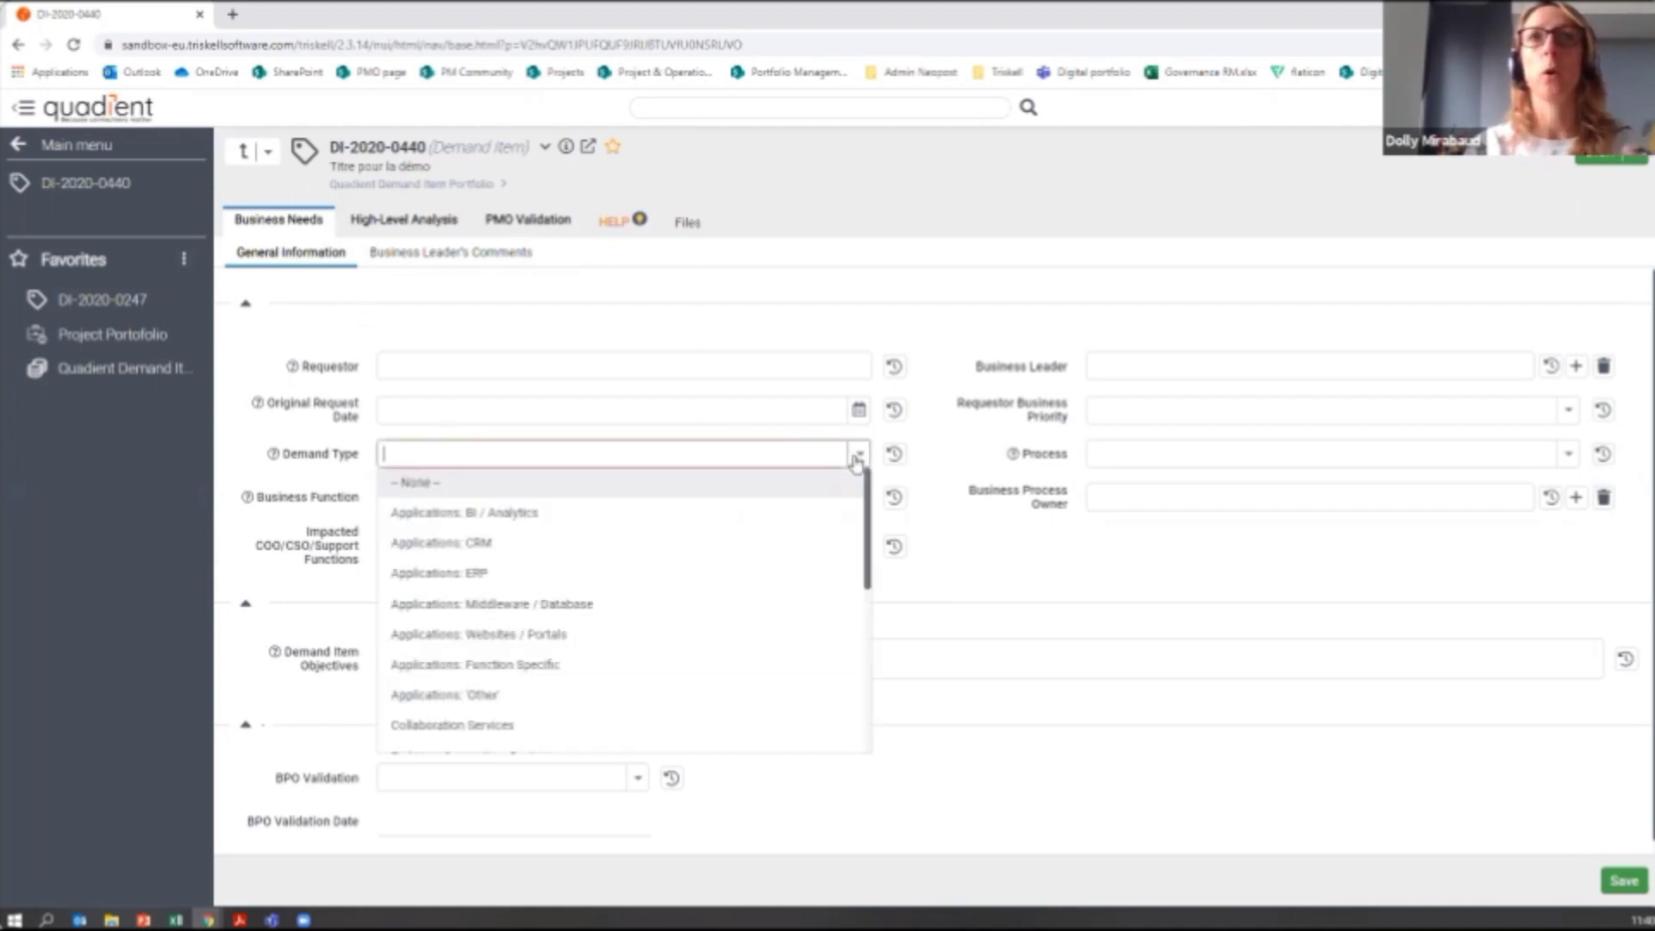
pyautogui.click(862, 507)
pyautogui.click(860, 502)
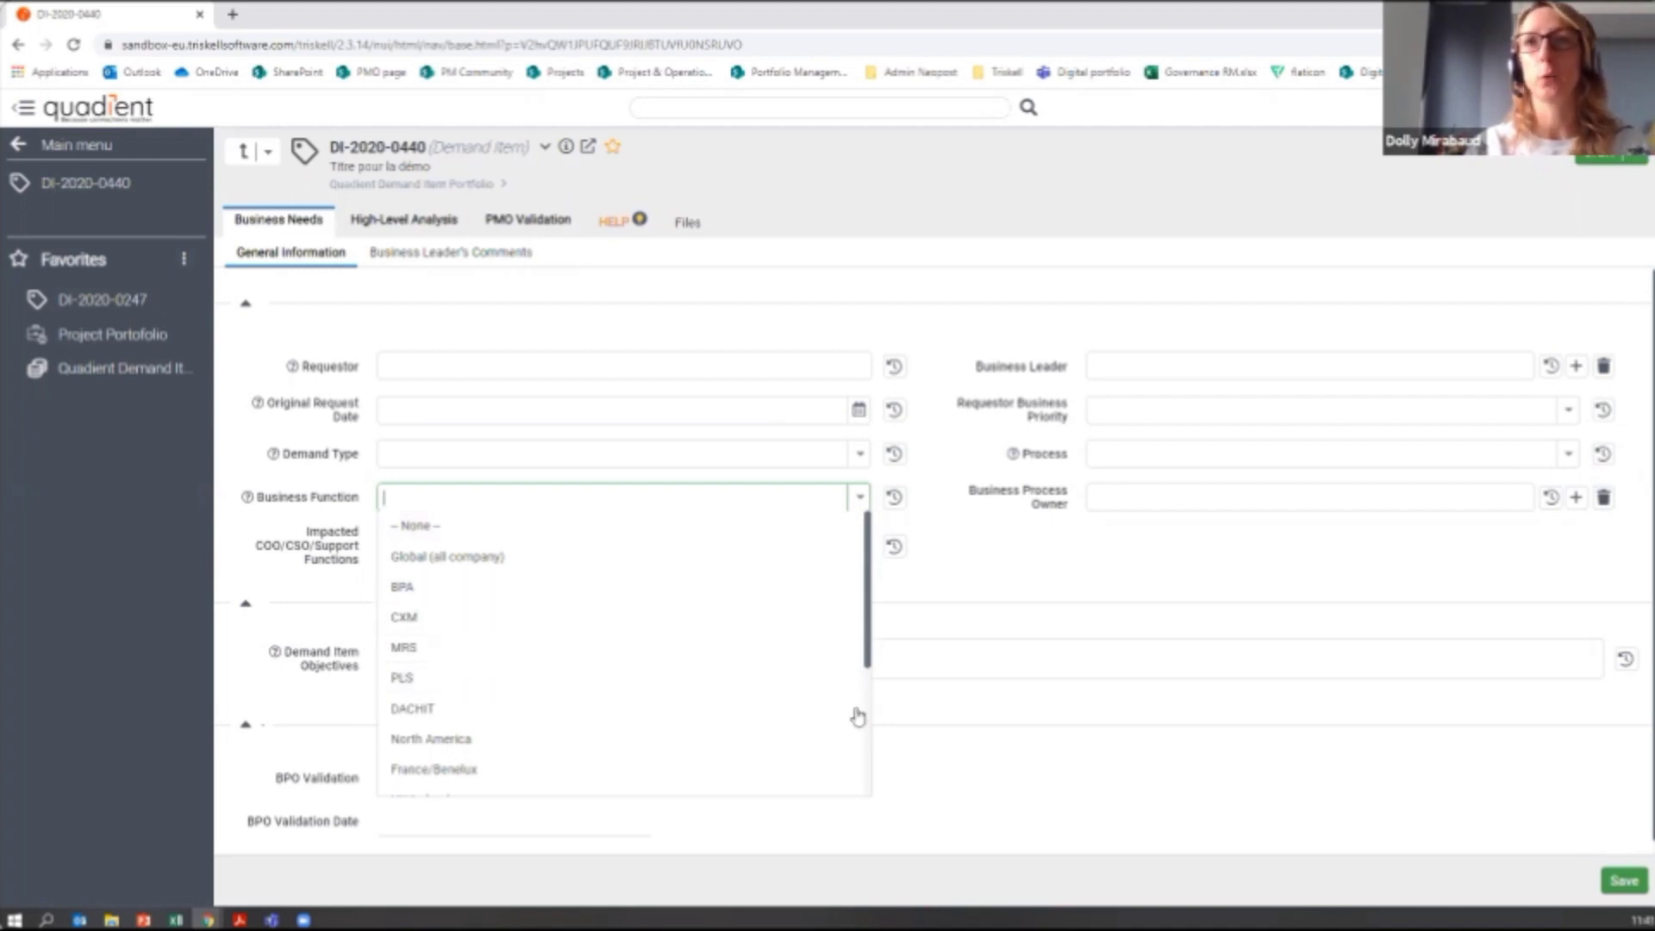
pyautogui.scroll(-3, 872, 703)
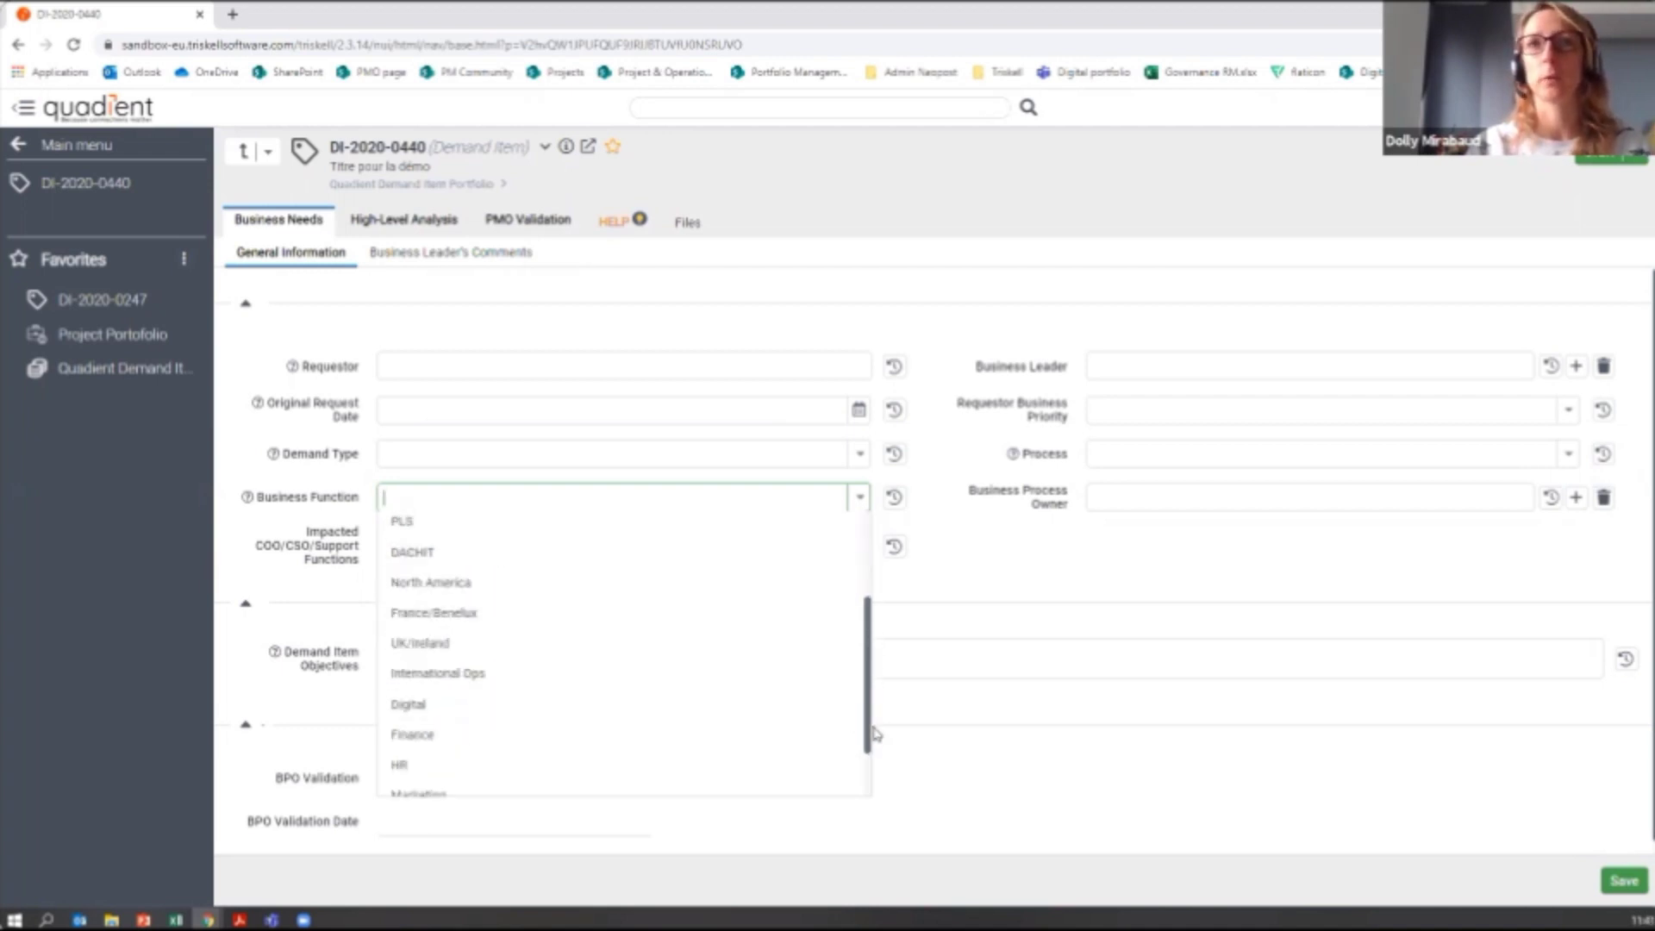
pyautogui.click(1022, 560)
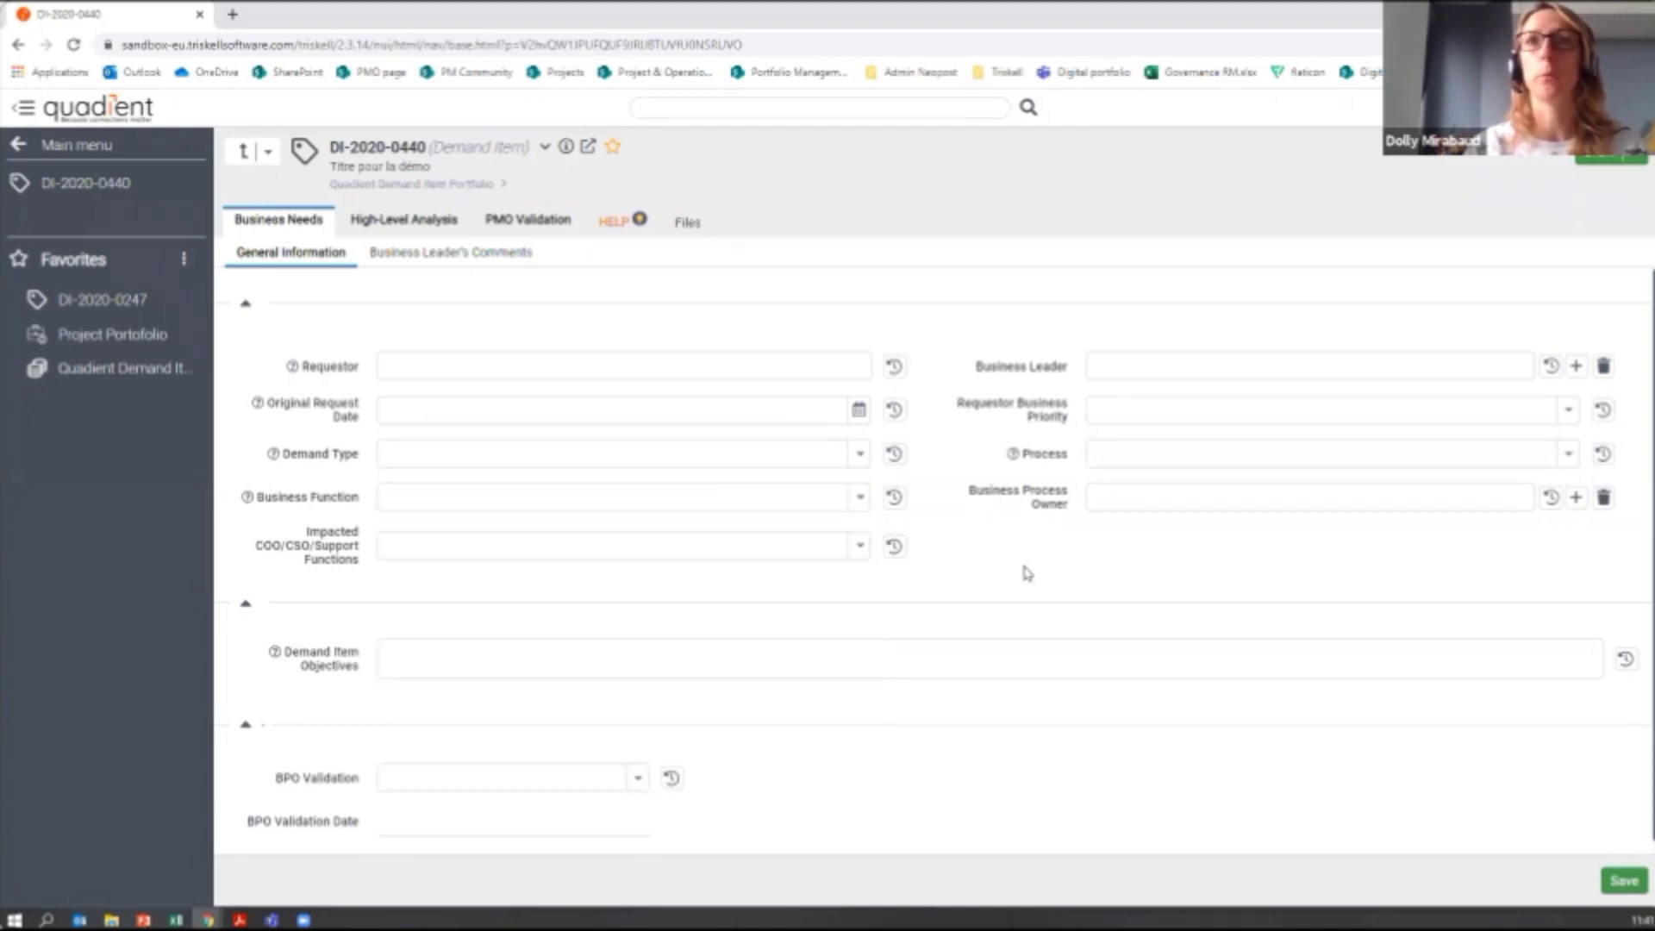
pyautogui.click(636, 648)
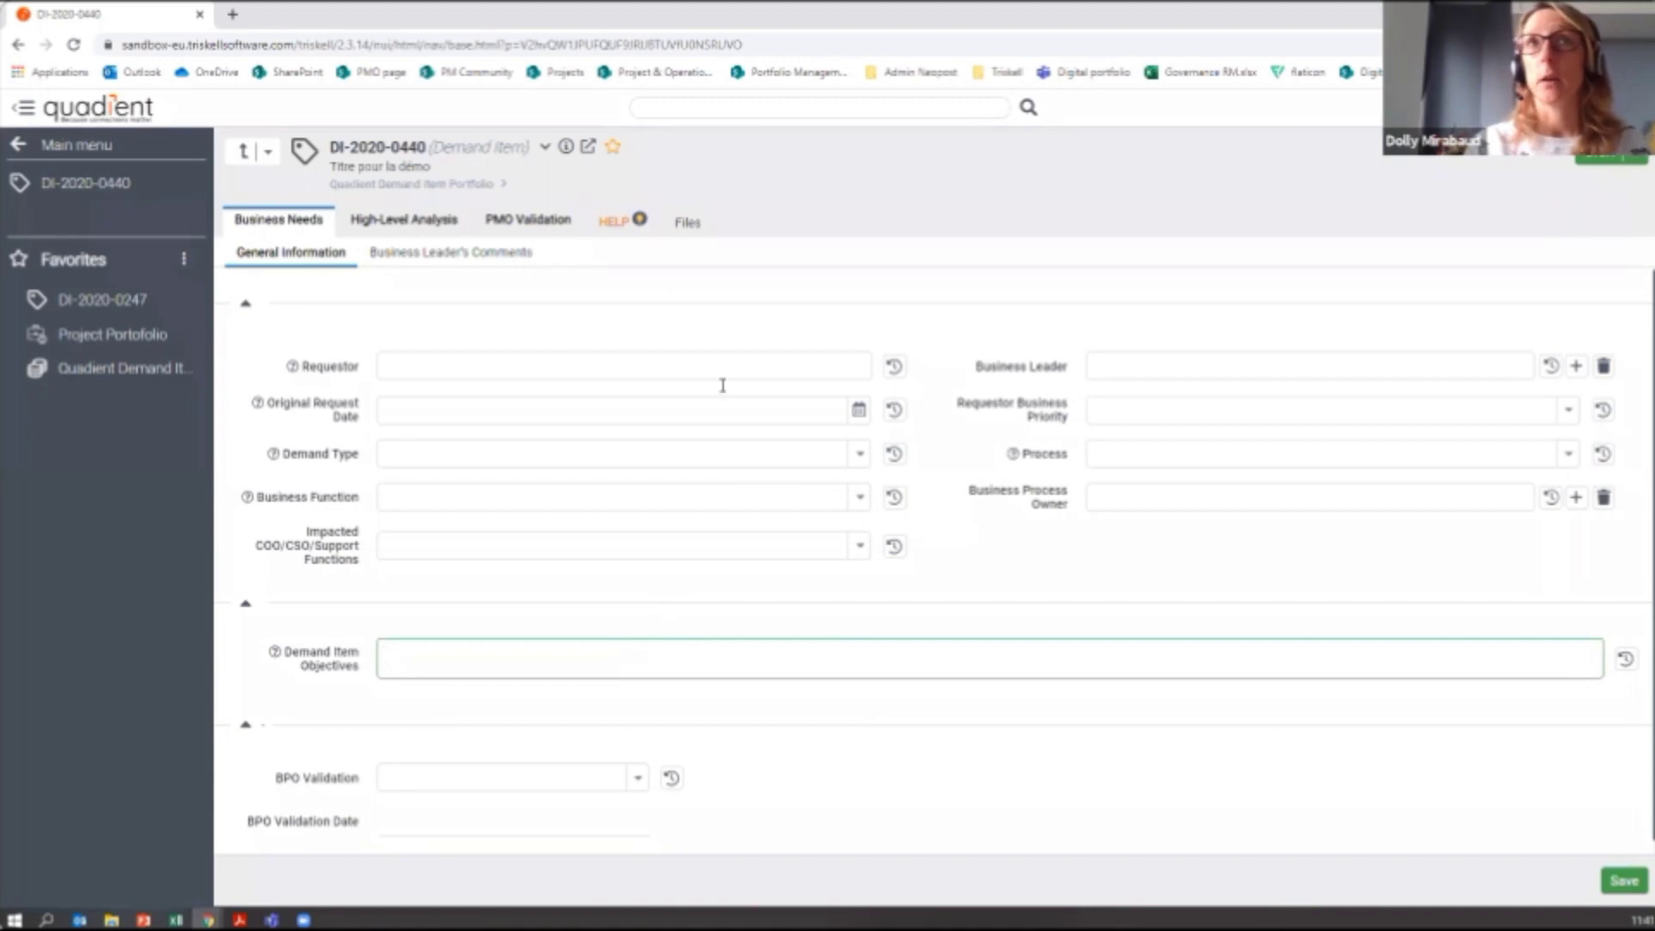
# Step: Check the demand item's attachments area and the users available for the Business Process Owner role
pyautogui.click(689, 226)
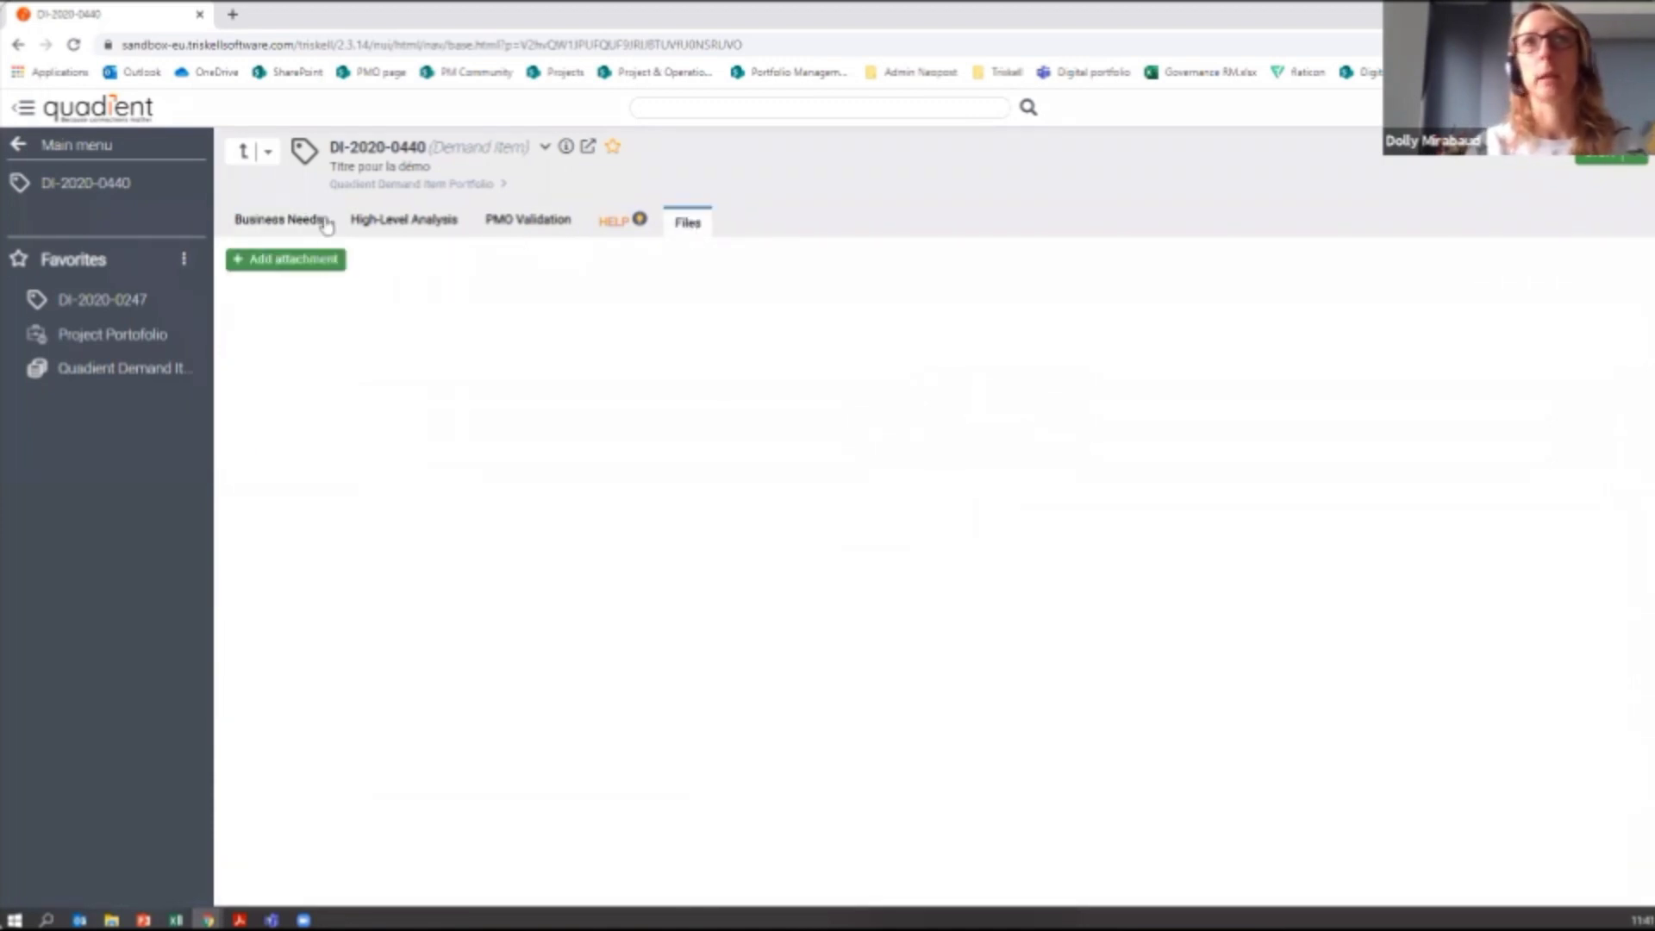
pyautogui.click(280, 226)
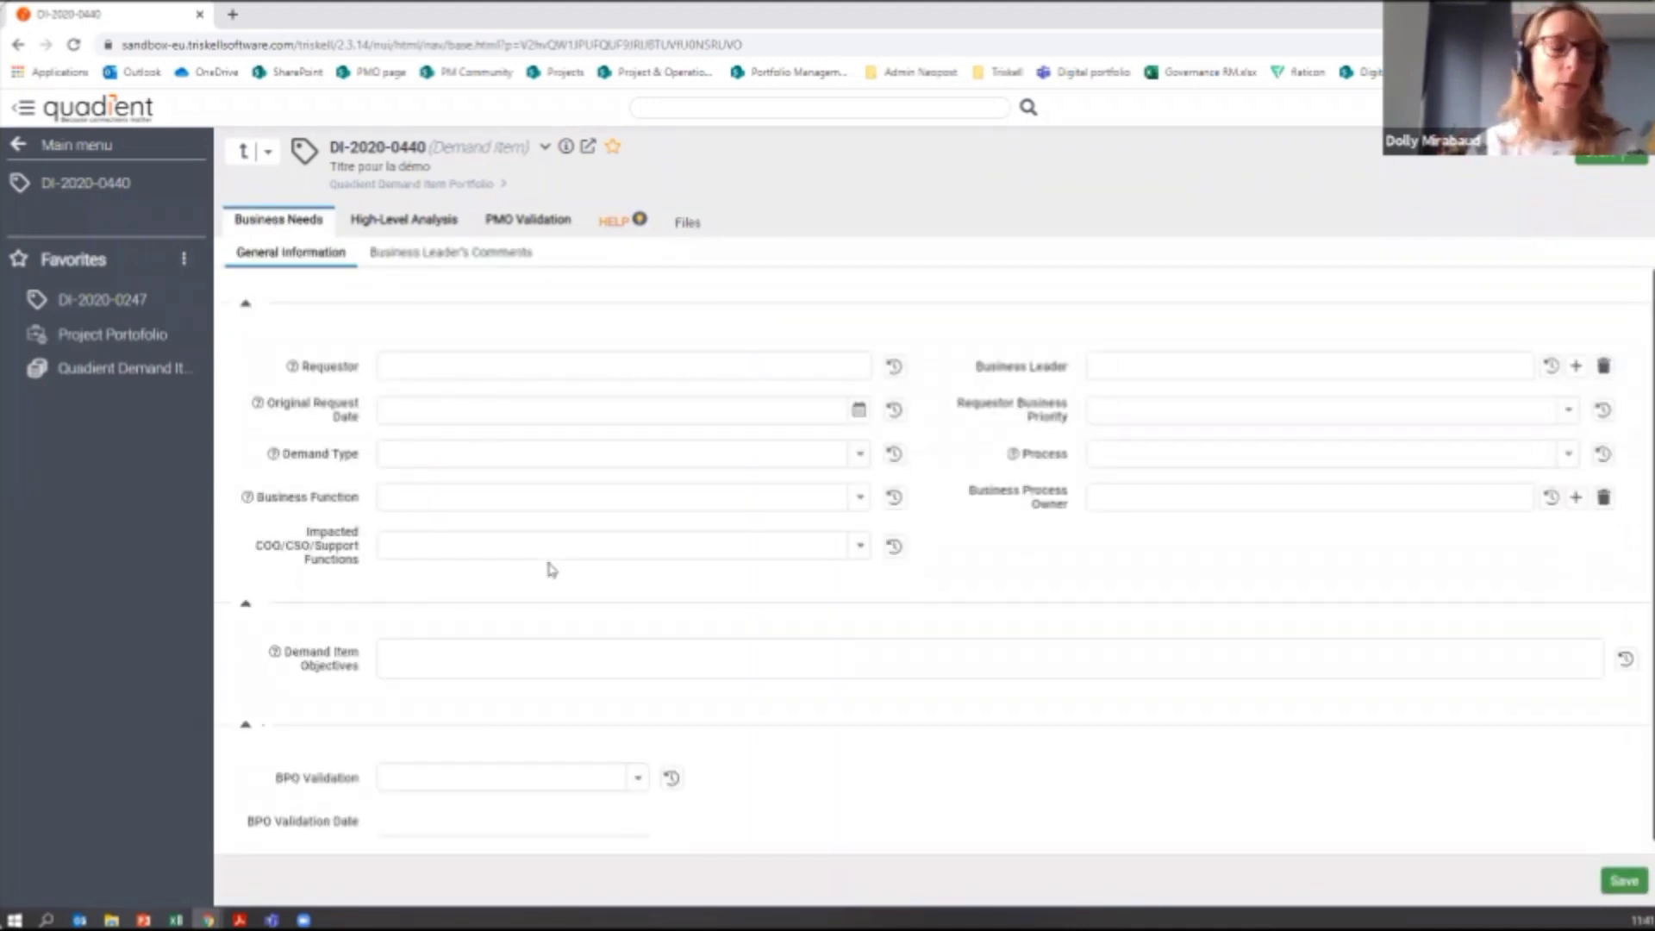
pyautogui.click(1576, 499)
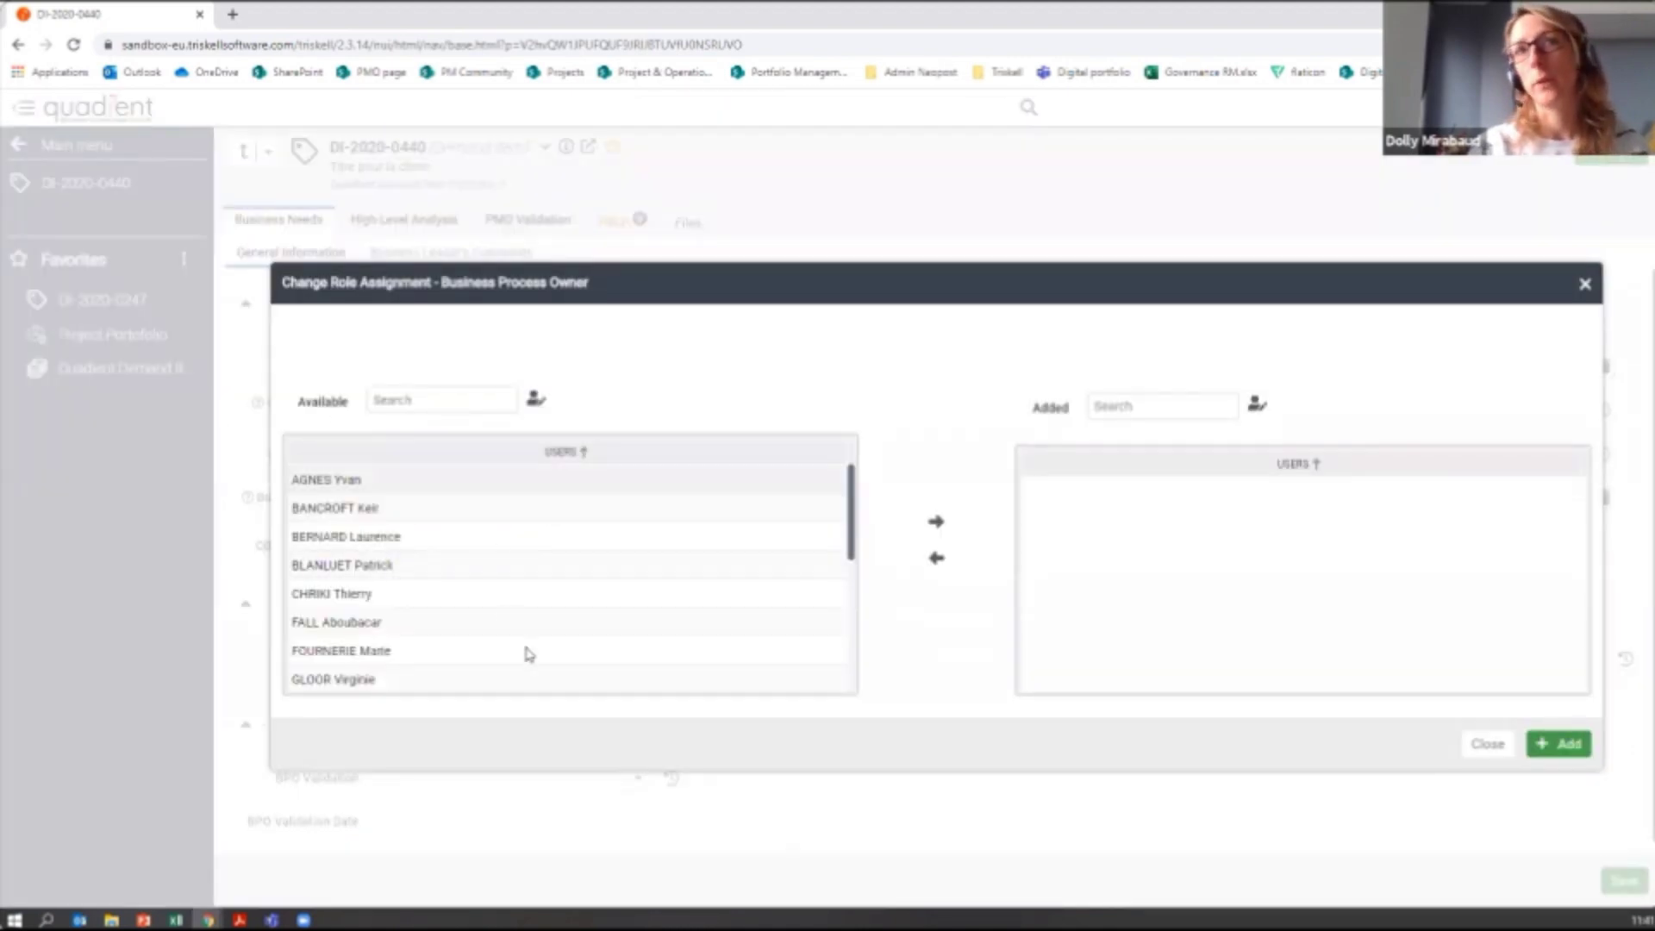
pyautogui.click(1584, 287)
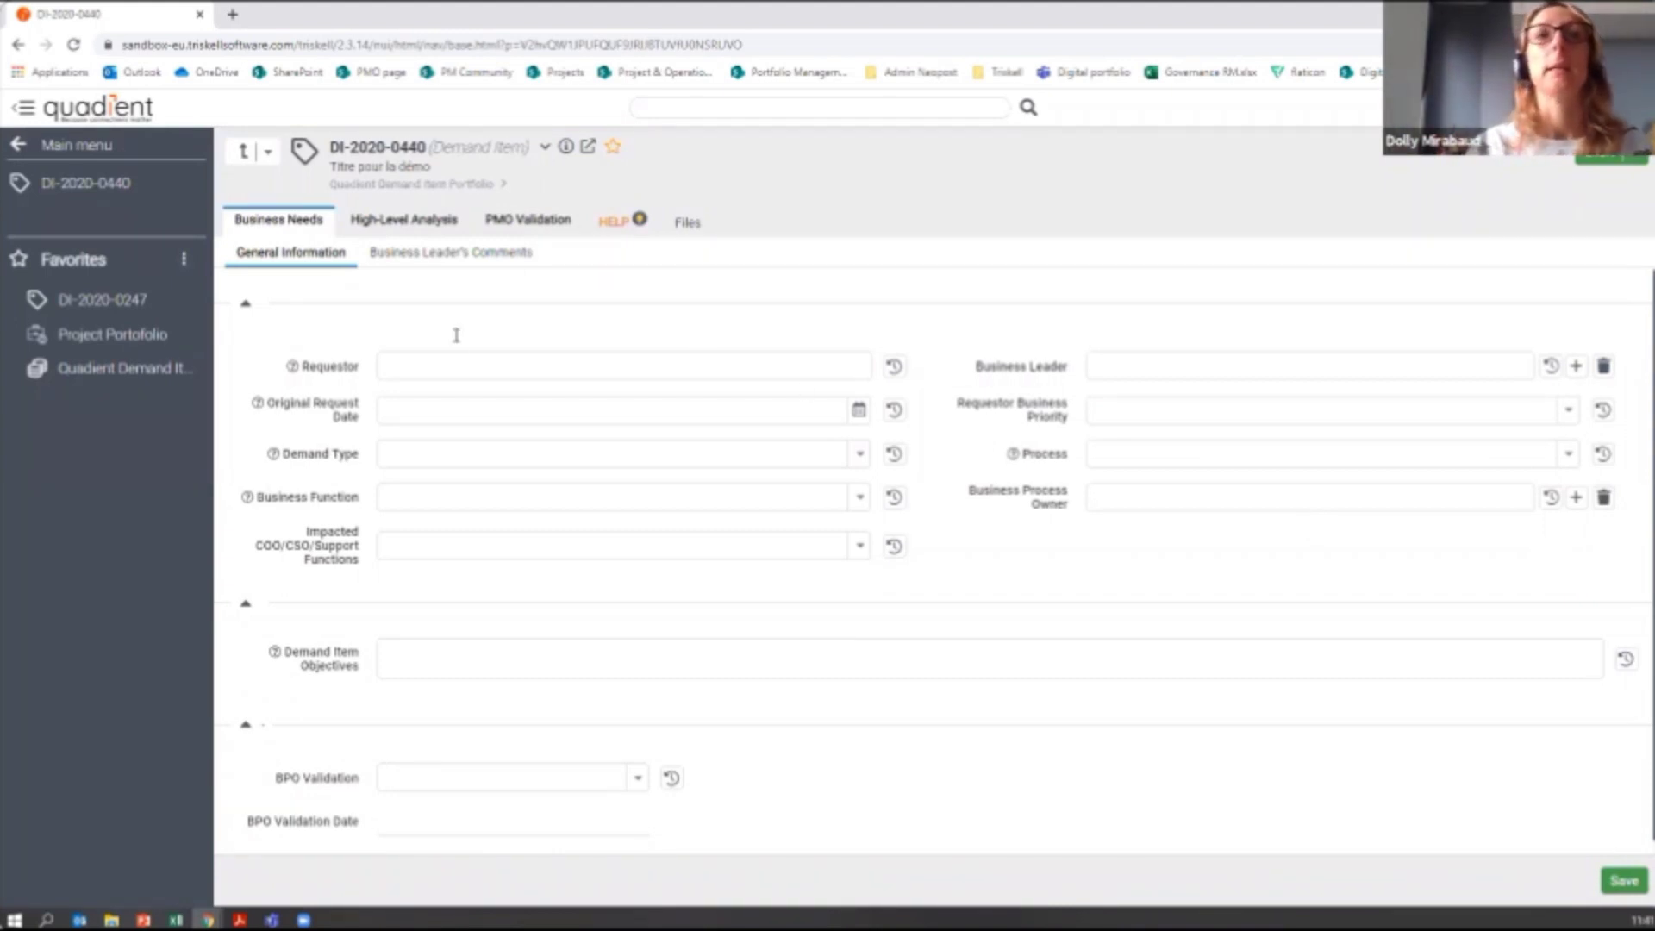
# Step: Examine the High-Level Analysis additional information, from the High Level Business Benefits field down to the priority fields
pyautogui.click(404, 226)
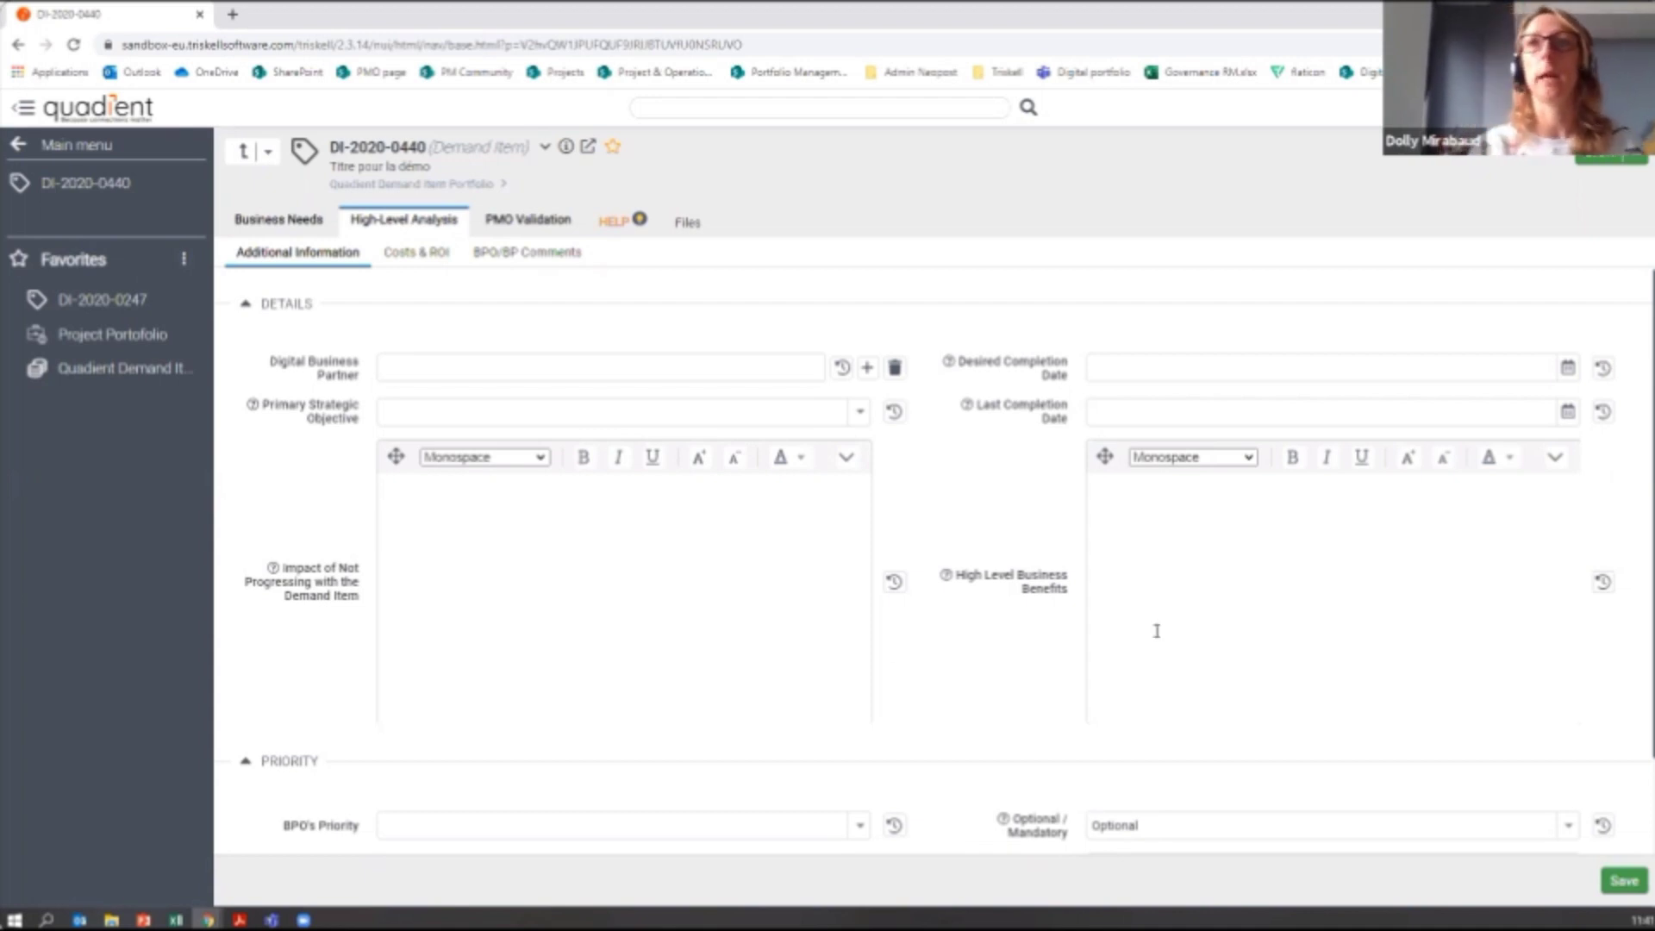
pyautogui.click(1229, 593)
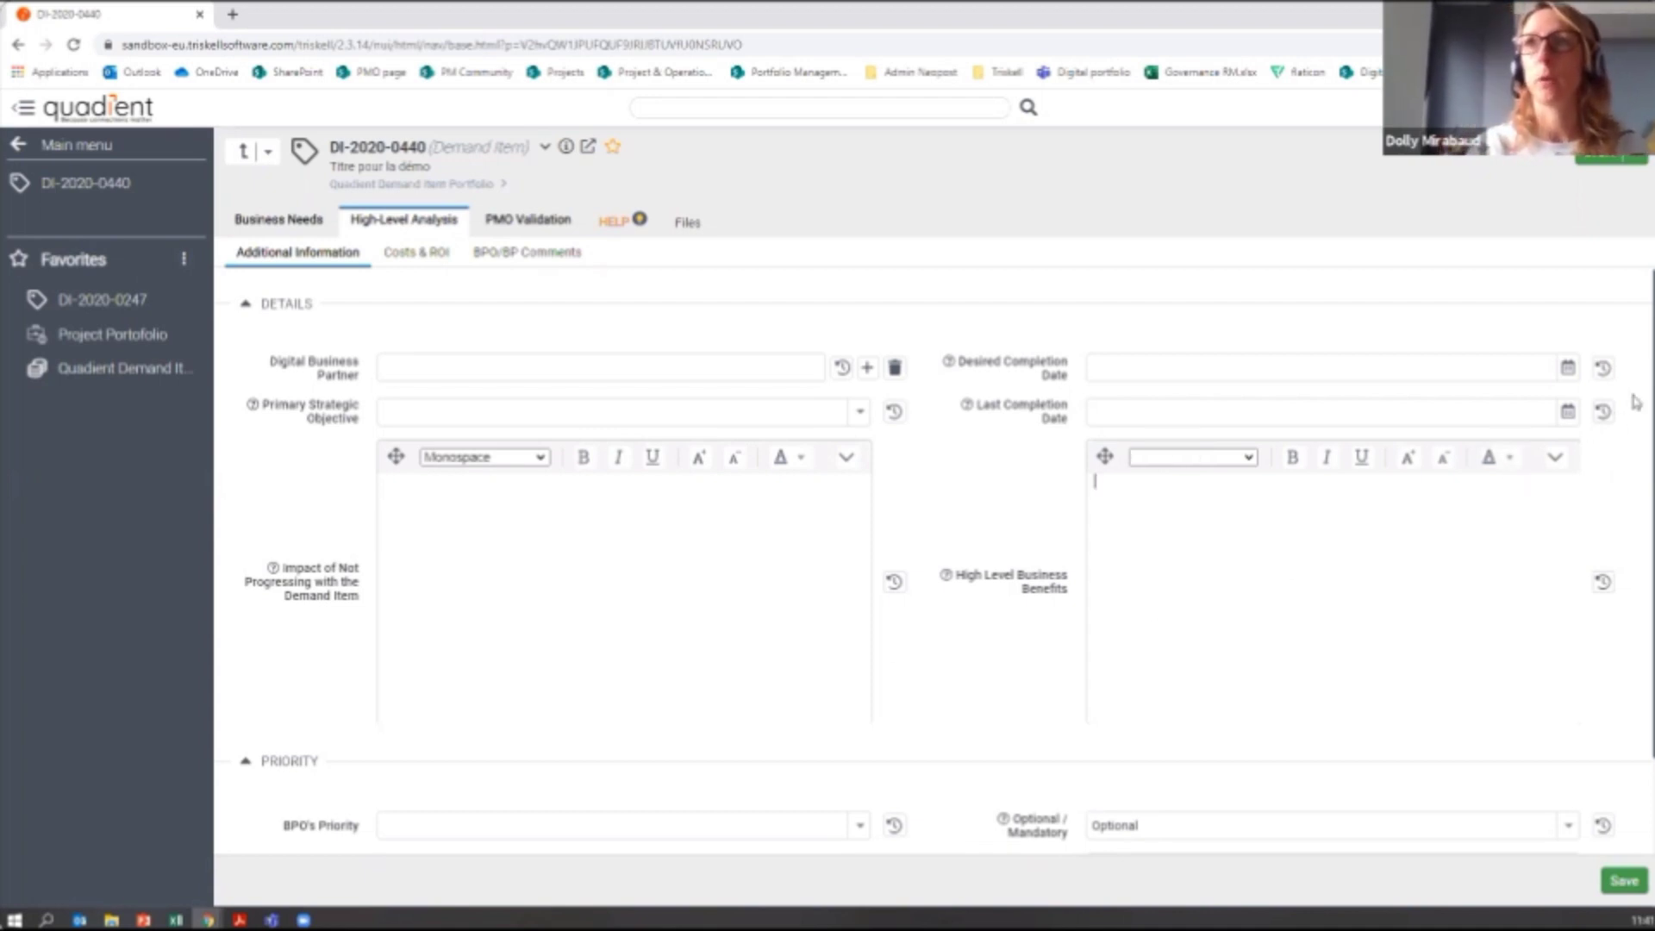
pyautogui.scroll(-1, 1634, 416)
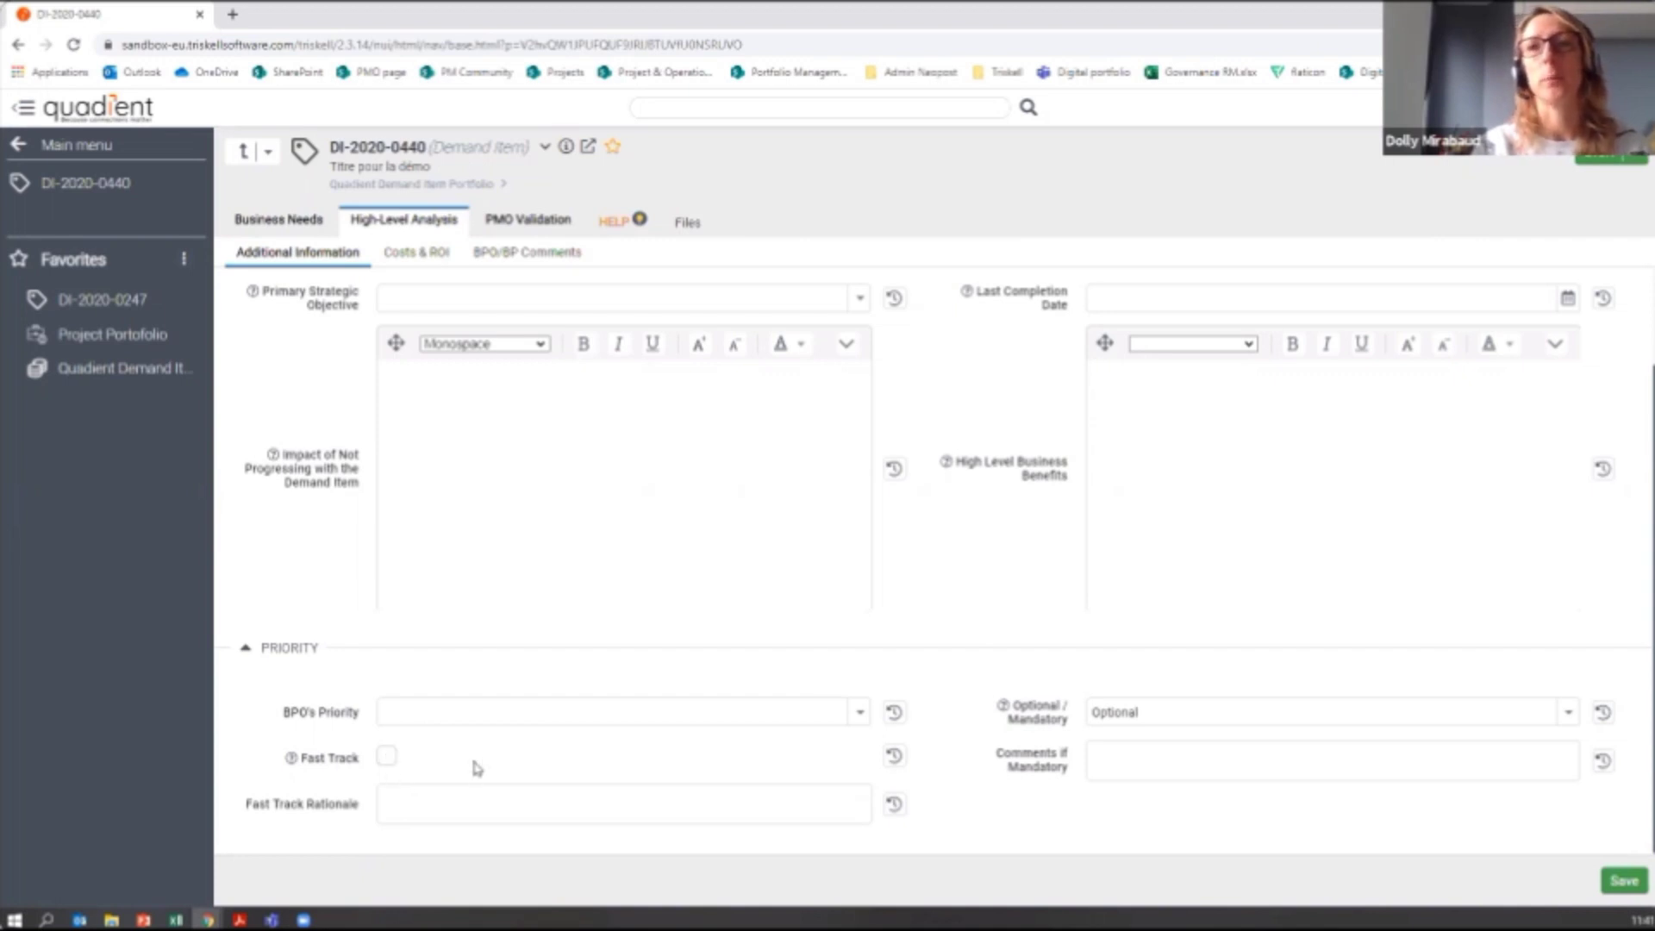
pyautogui.click(387, 758)
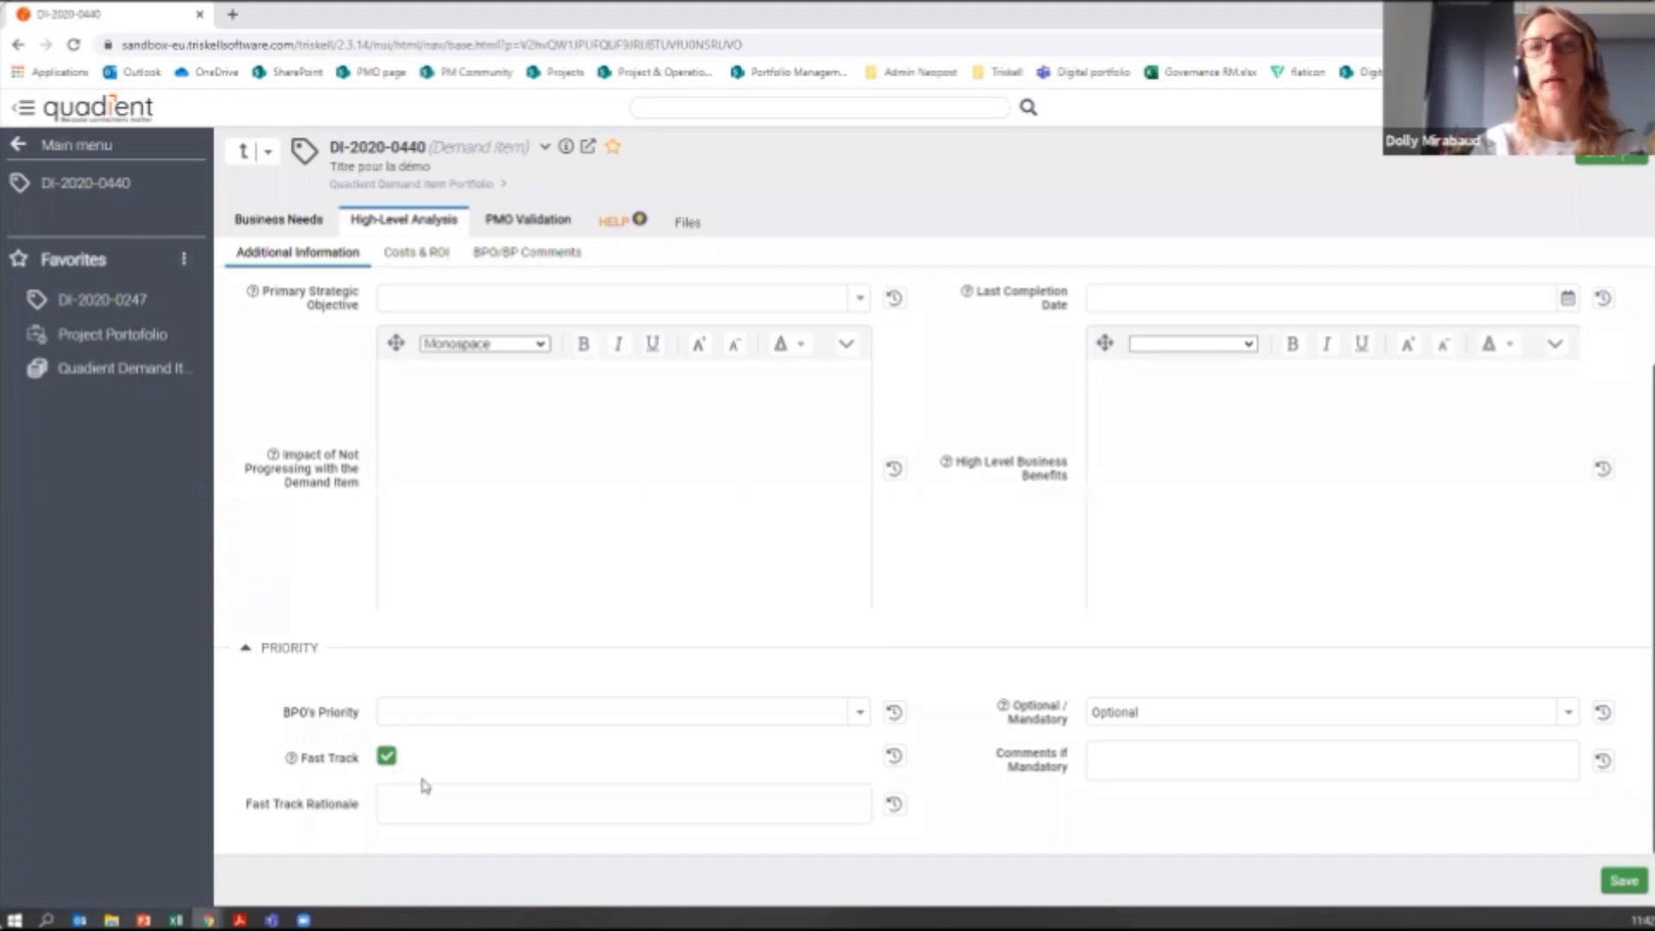
pyautogui.click(424, 791)
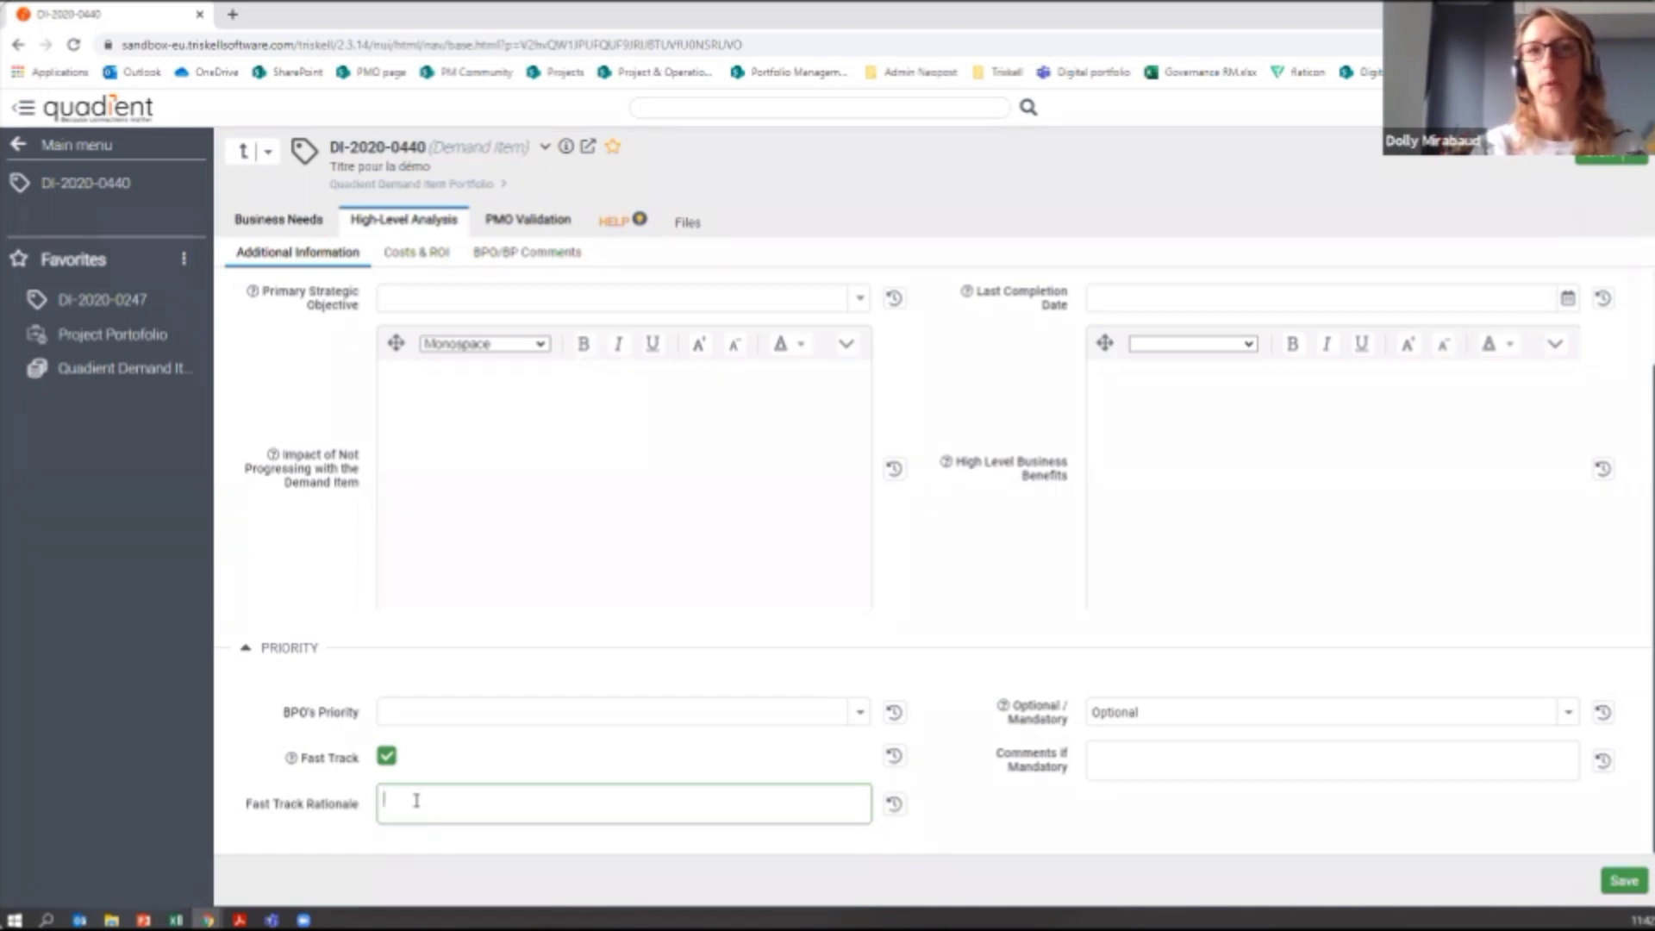
pyautogui.click(392, 759)
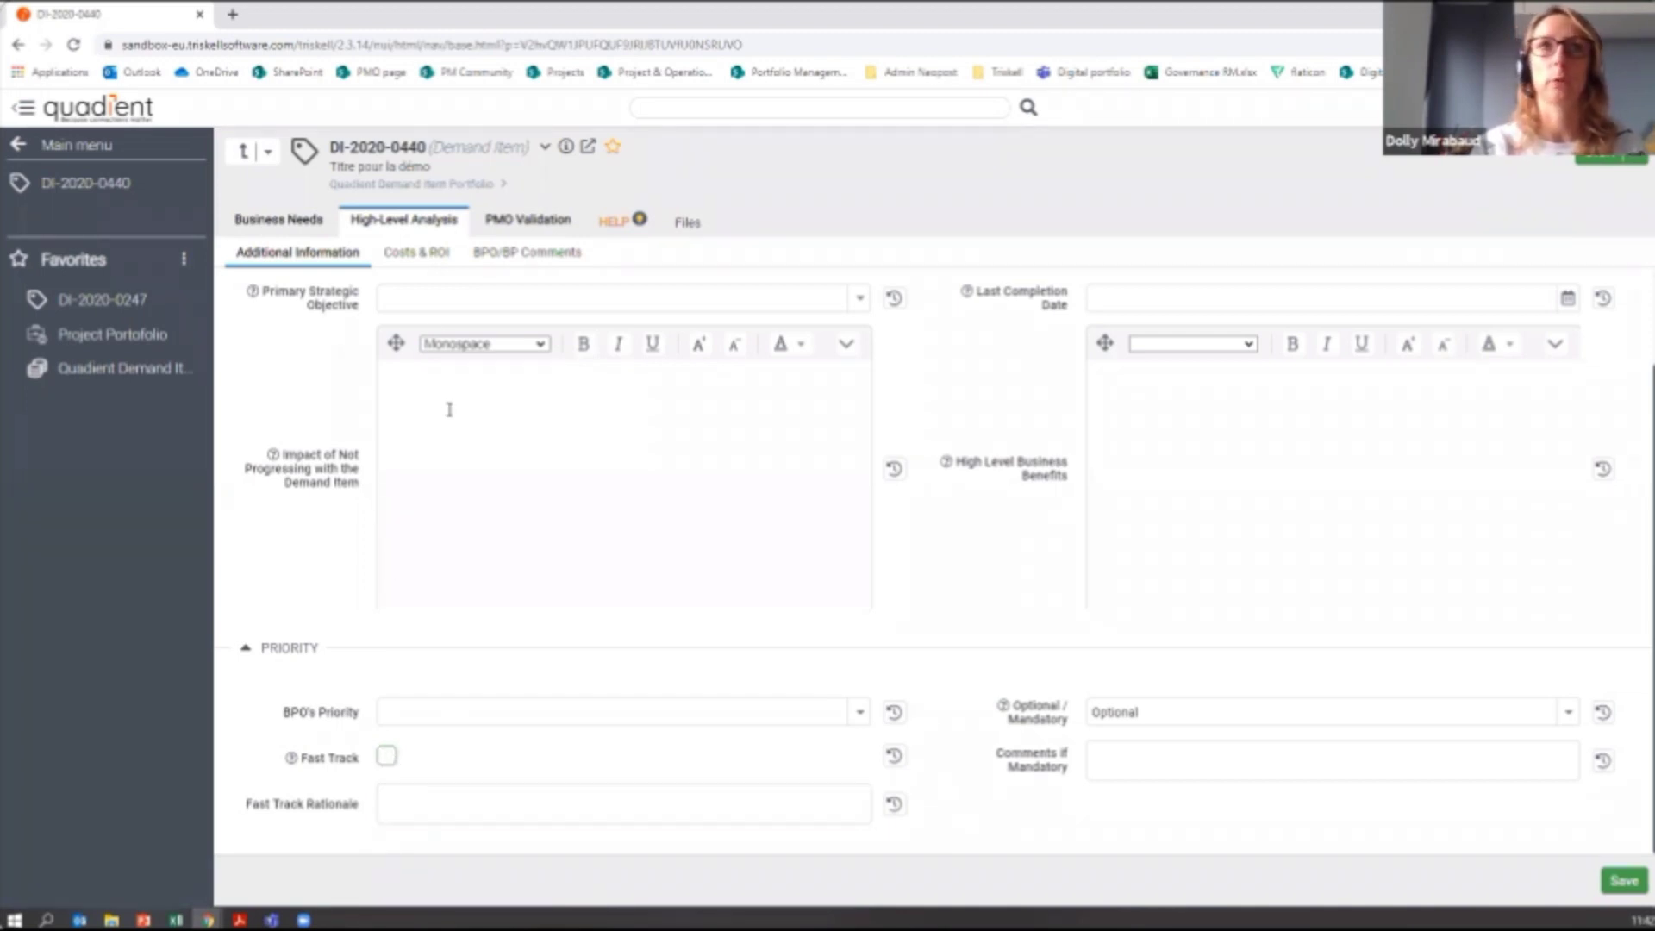
# Step: Review the demand item's cost estimates and ROI assessment fields, including the choices for Expected ROI
pyautogui.click(422, 255)
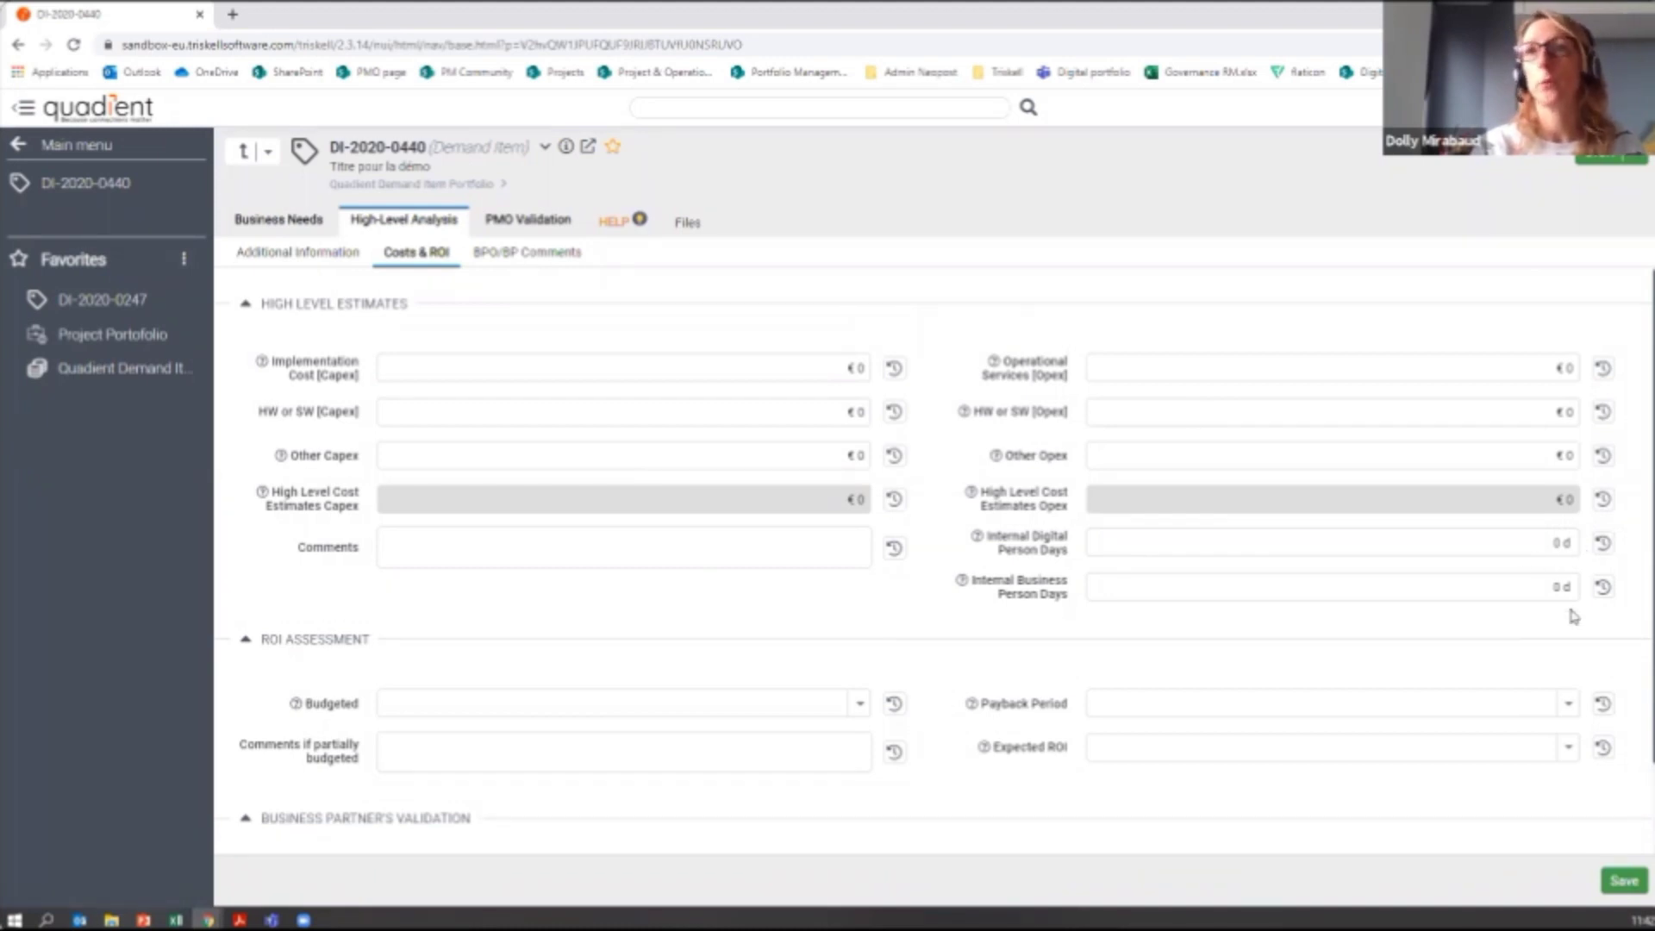
pyautogui.scroll(-1, 1644, 612)
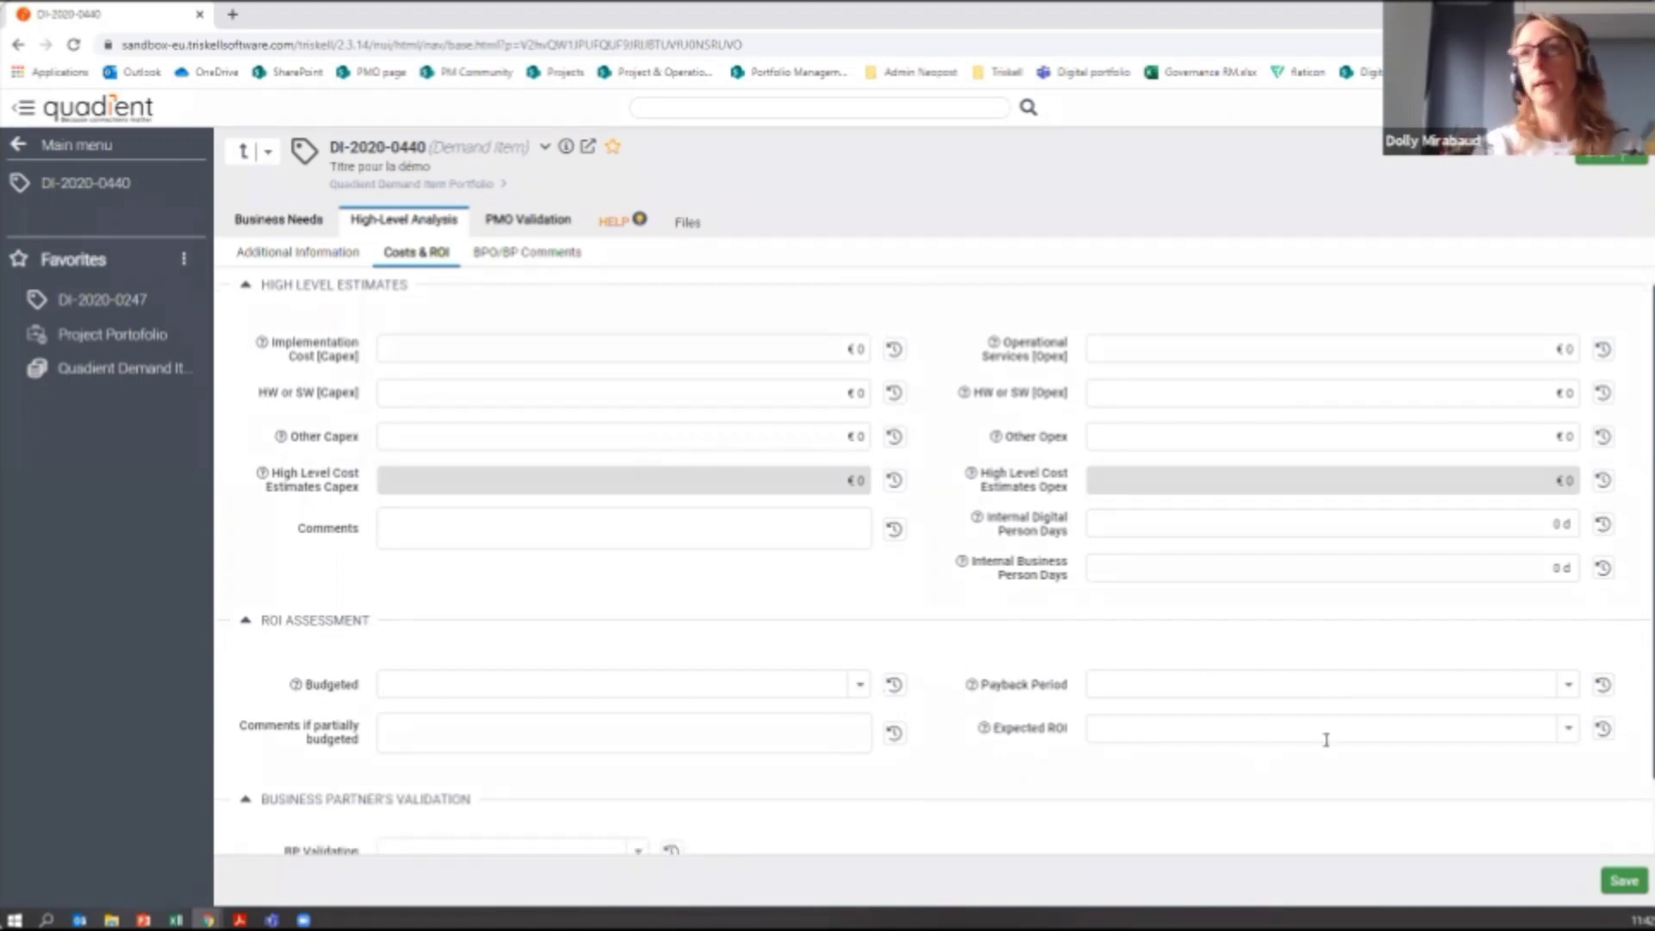
pyautogui.click(1568, 731)
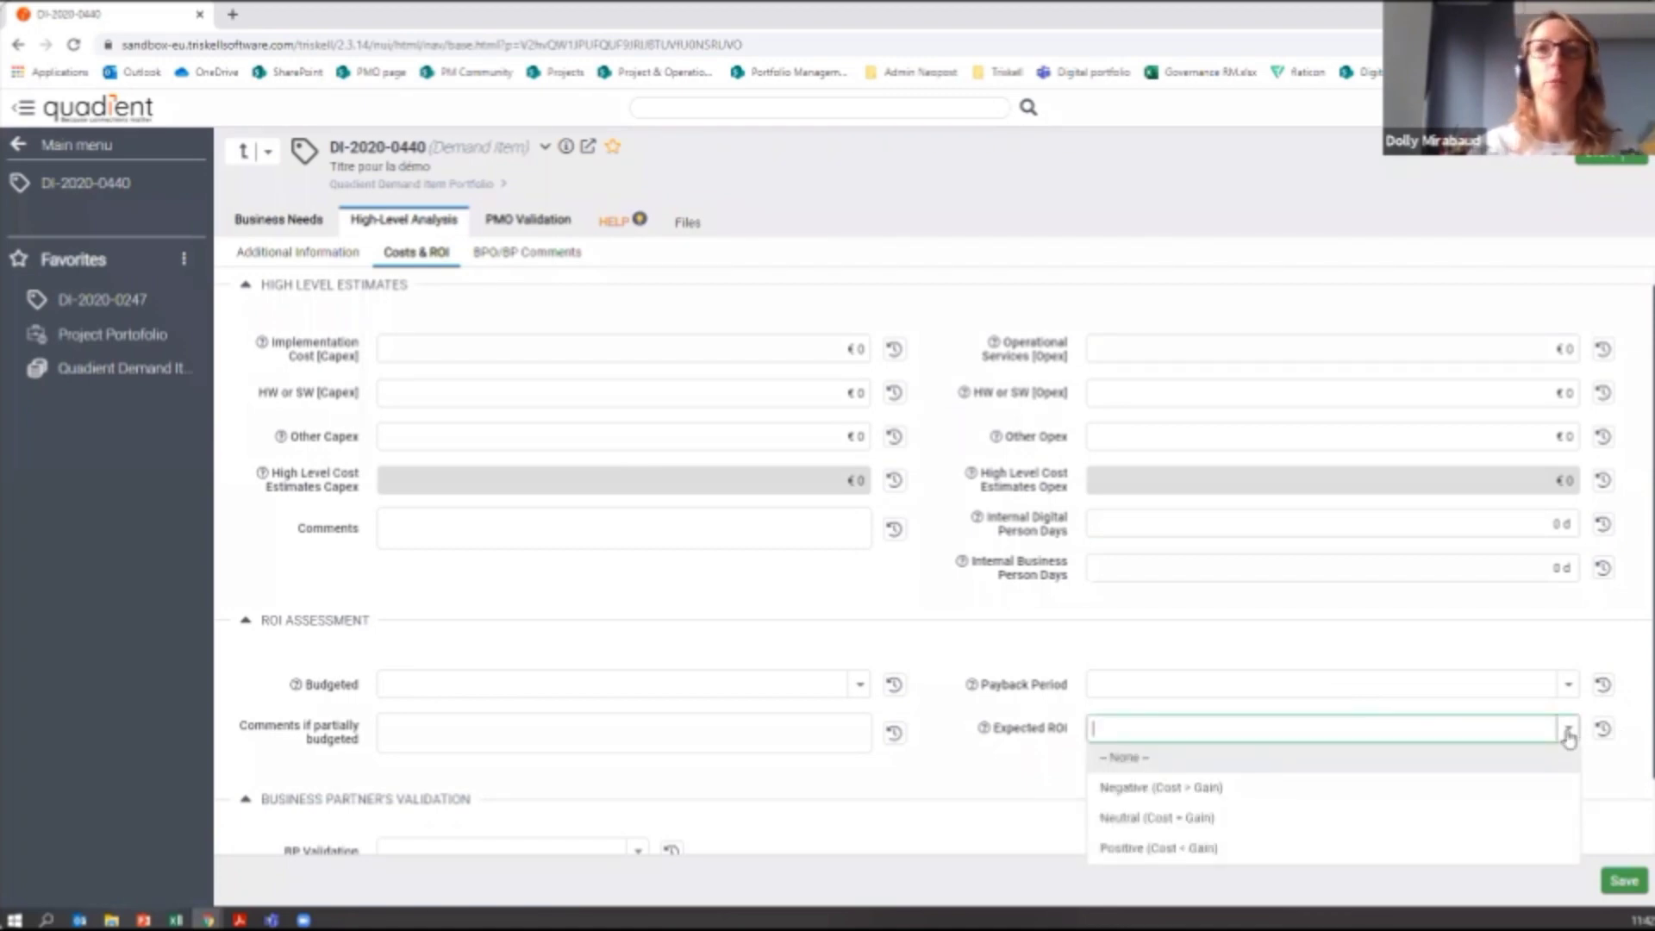
pyautogui.click(1406, 661)
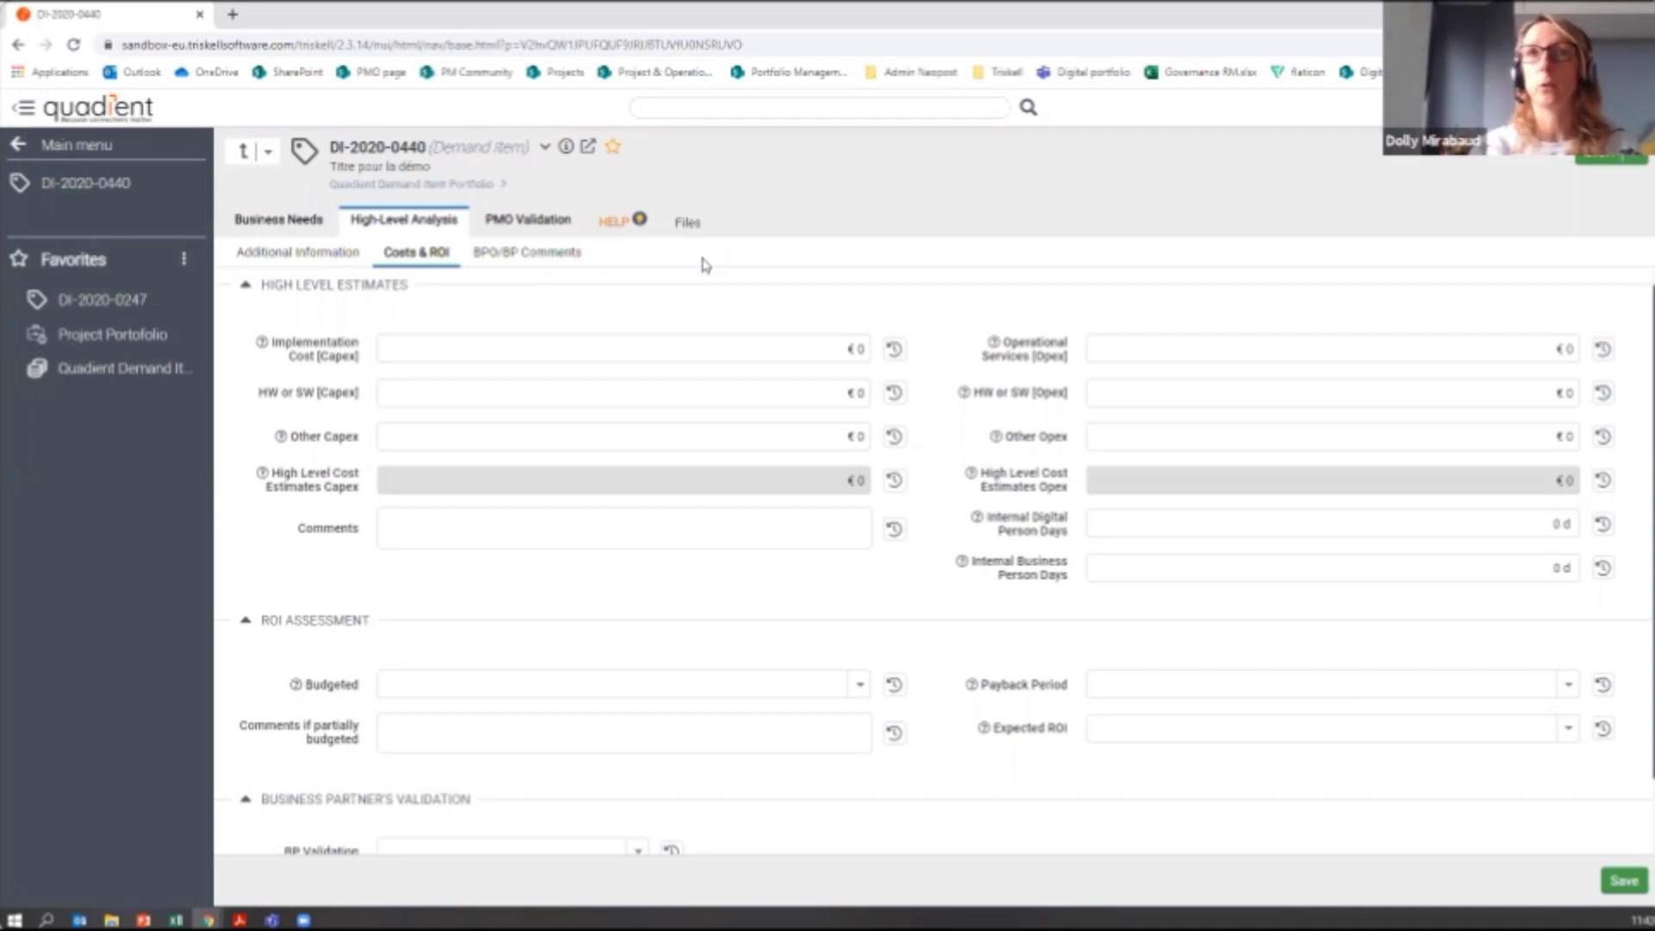
# Step: Review the PMO validation status fields of the demand item, including the choices for FT Approved
pyautogui.click(520, 225)
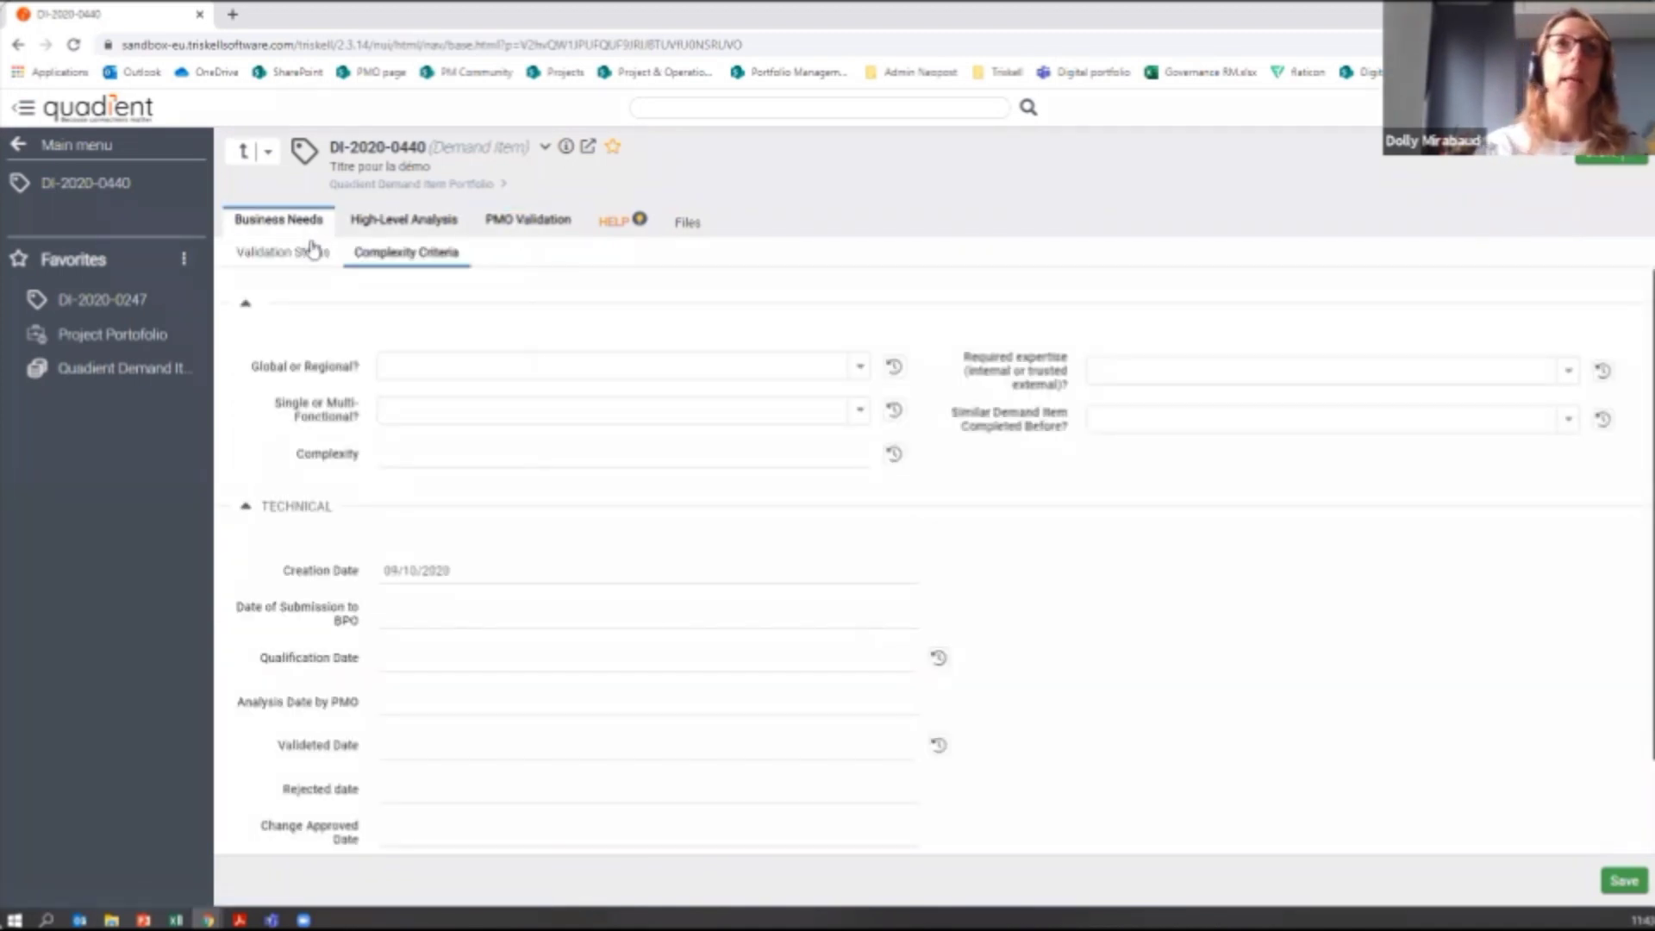
pyautogui.click(529, 227)
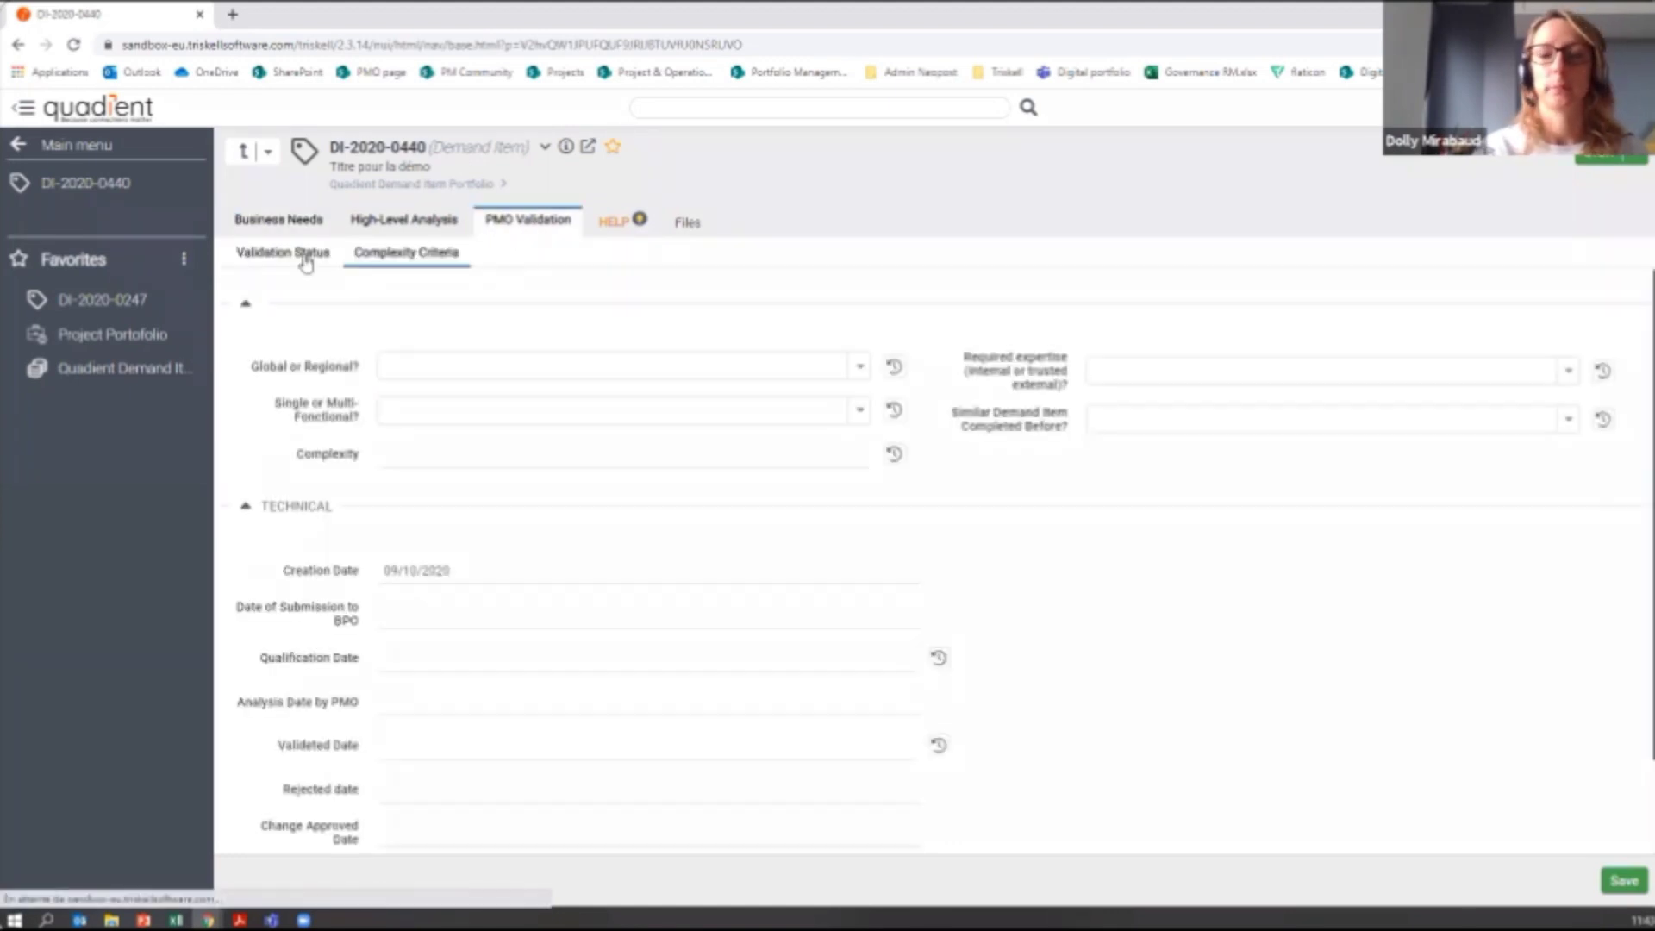
pyautogui.click(305, 258)
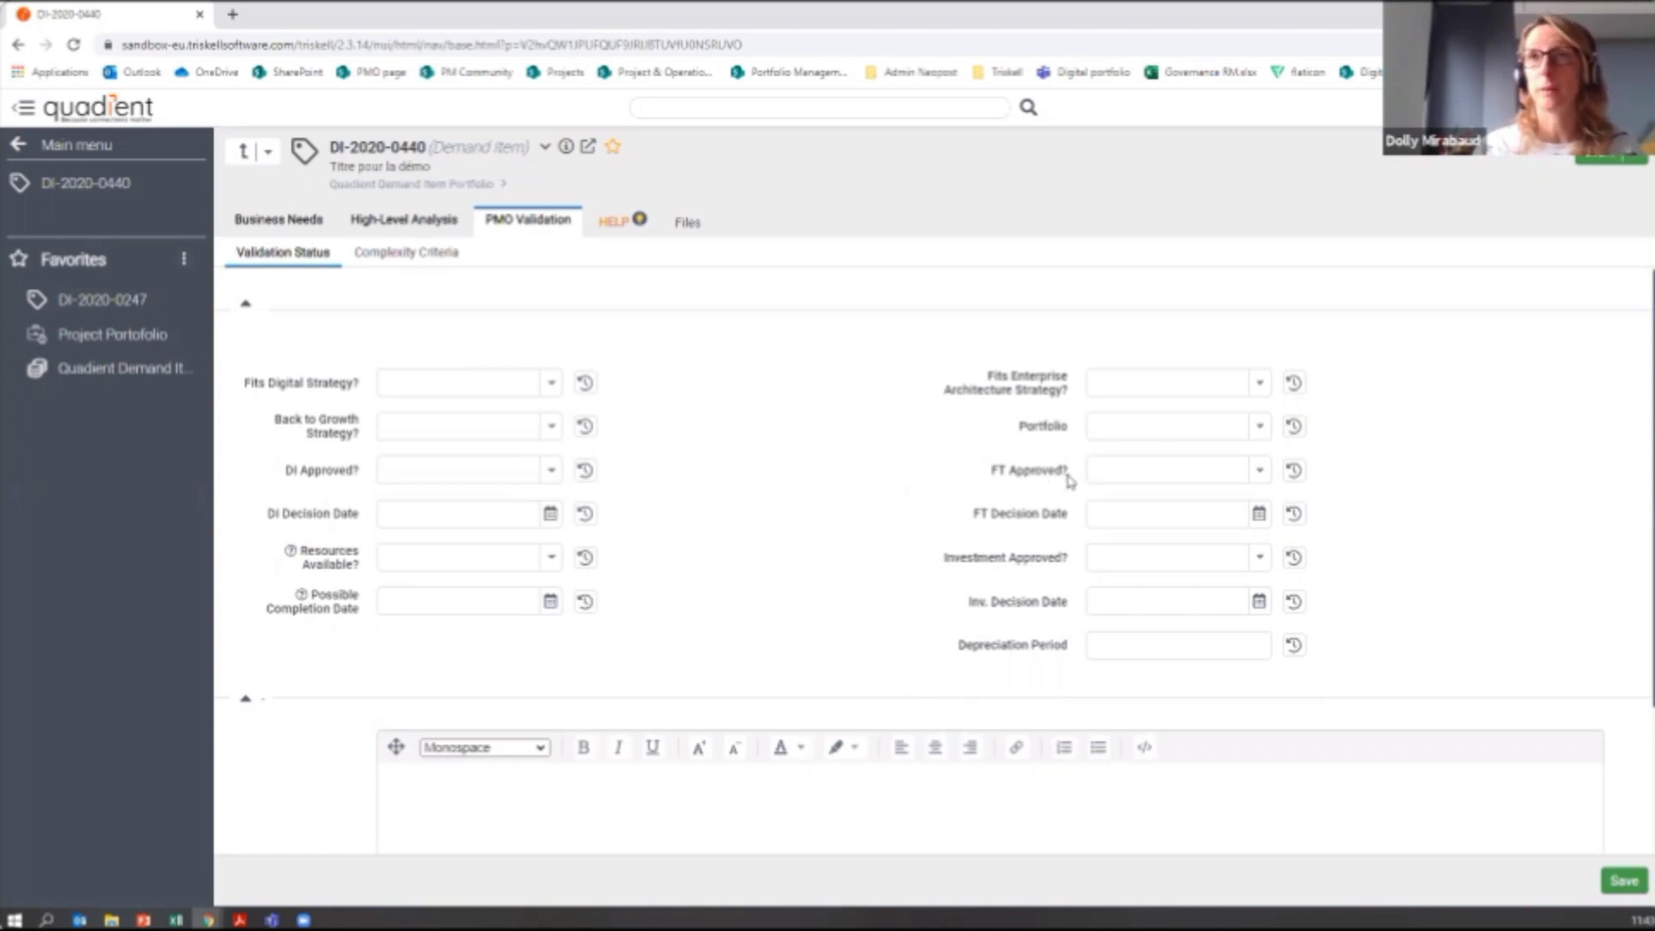
pyautogui.click(1260, 475)
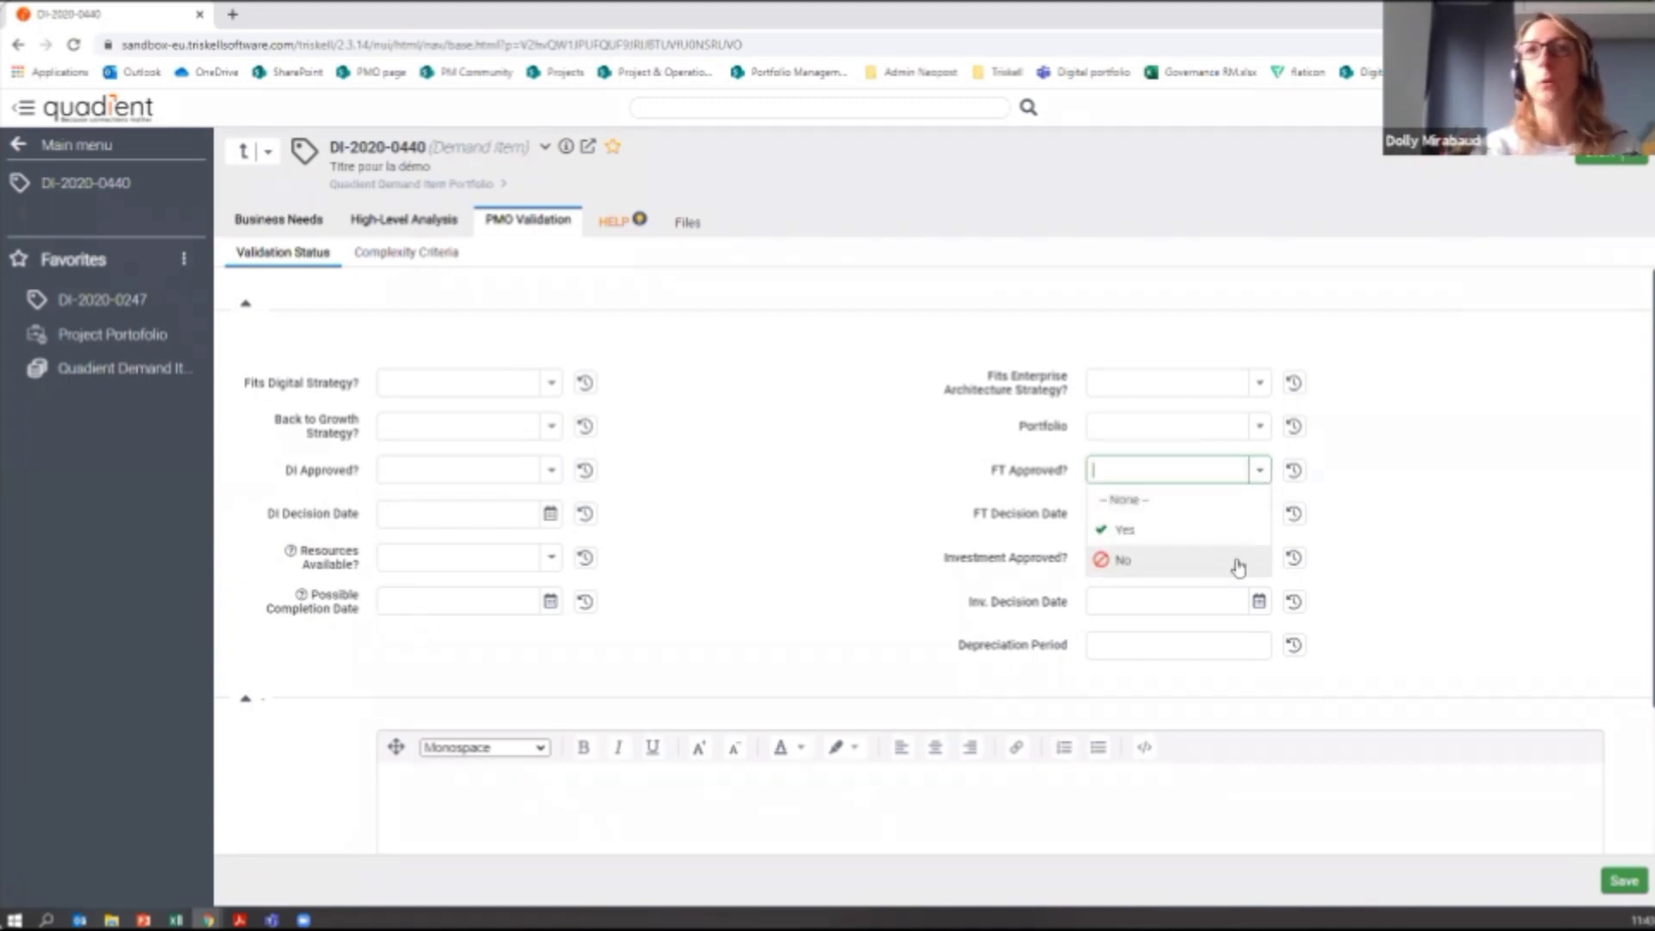
pyautogui.click(1404, 566)
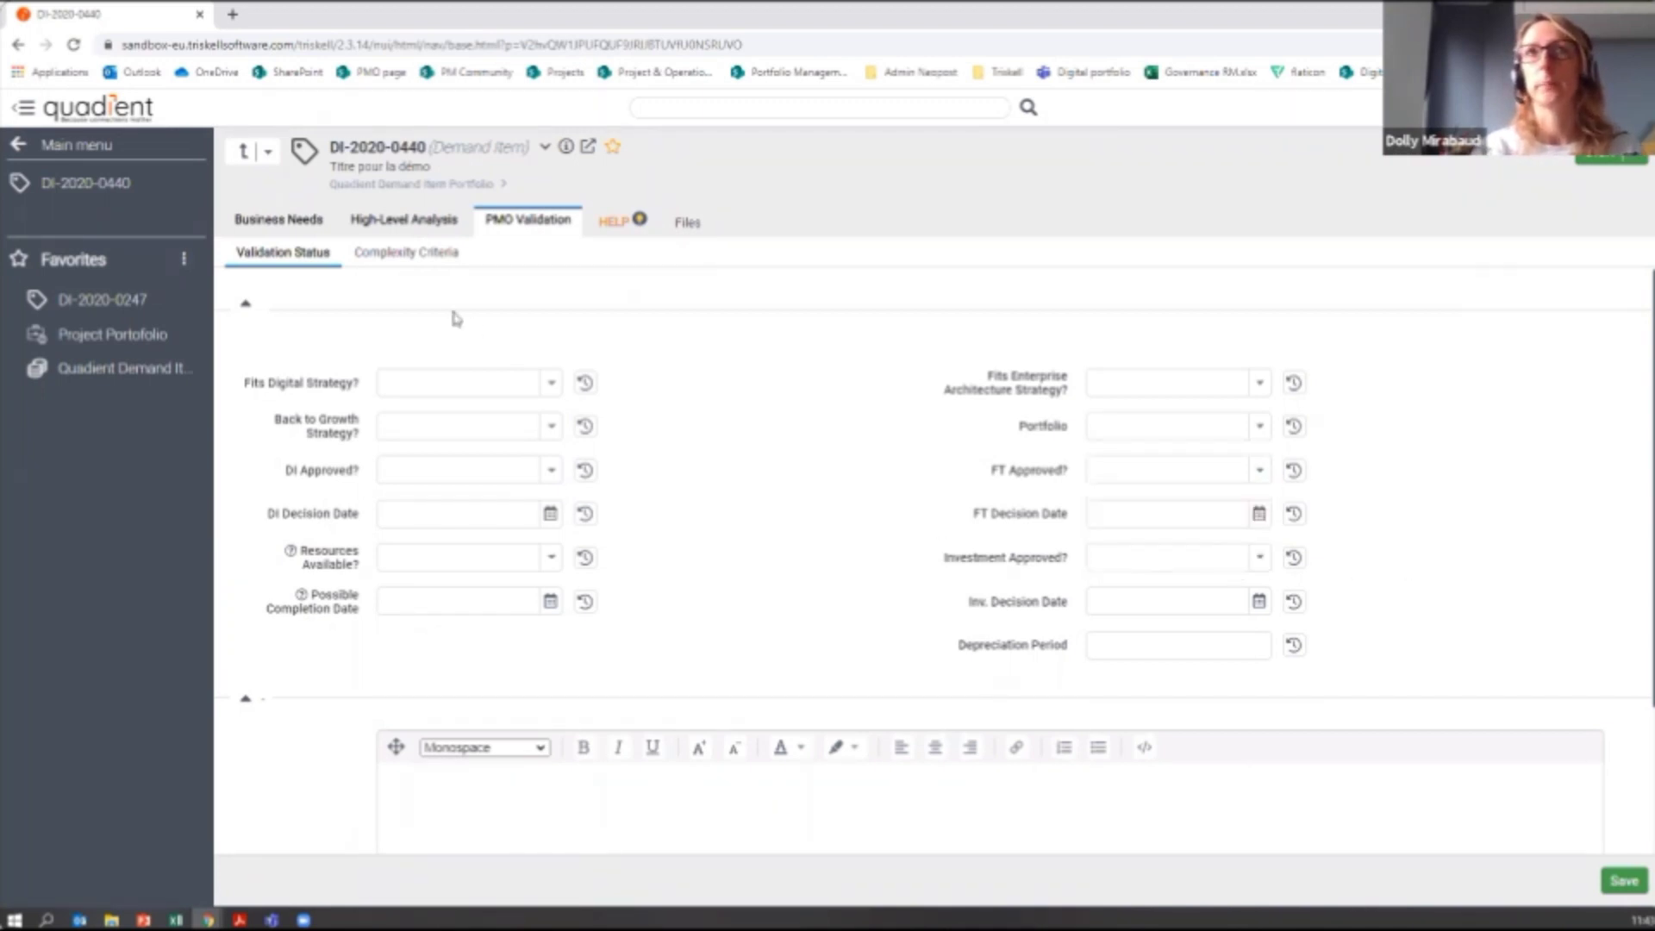
# Step: Review the complexity criteria, checking the choices for single or multi-functional scope and for required expertise
pyautogui.click(441, 254)
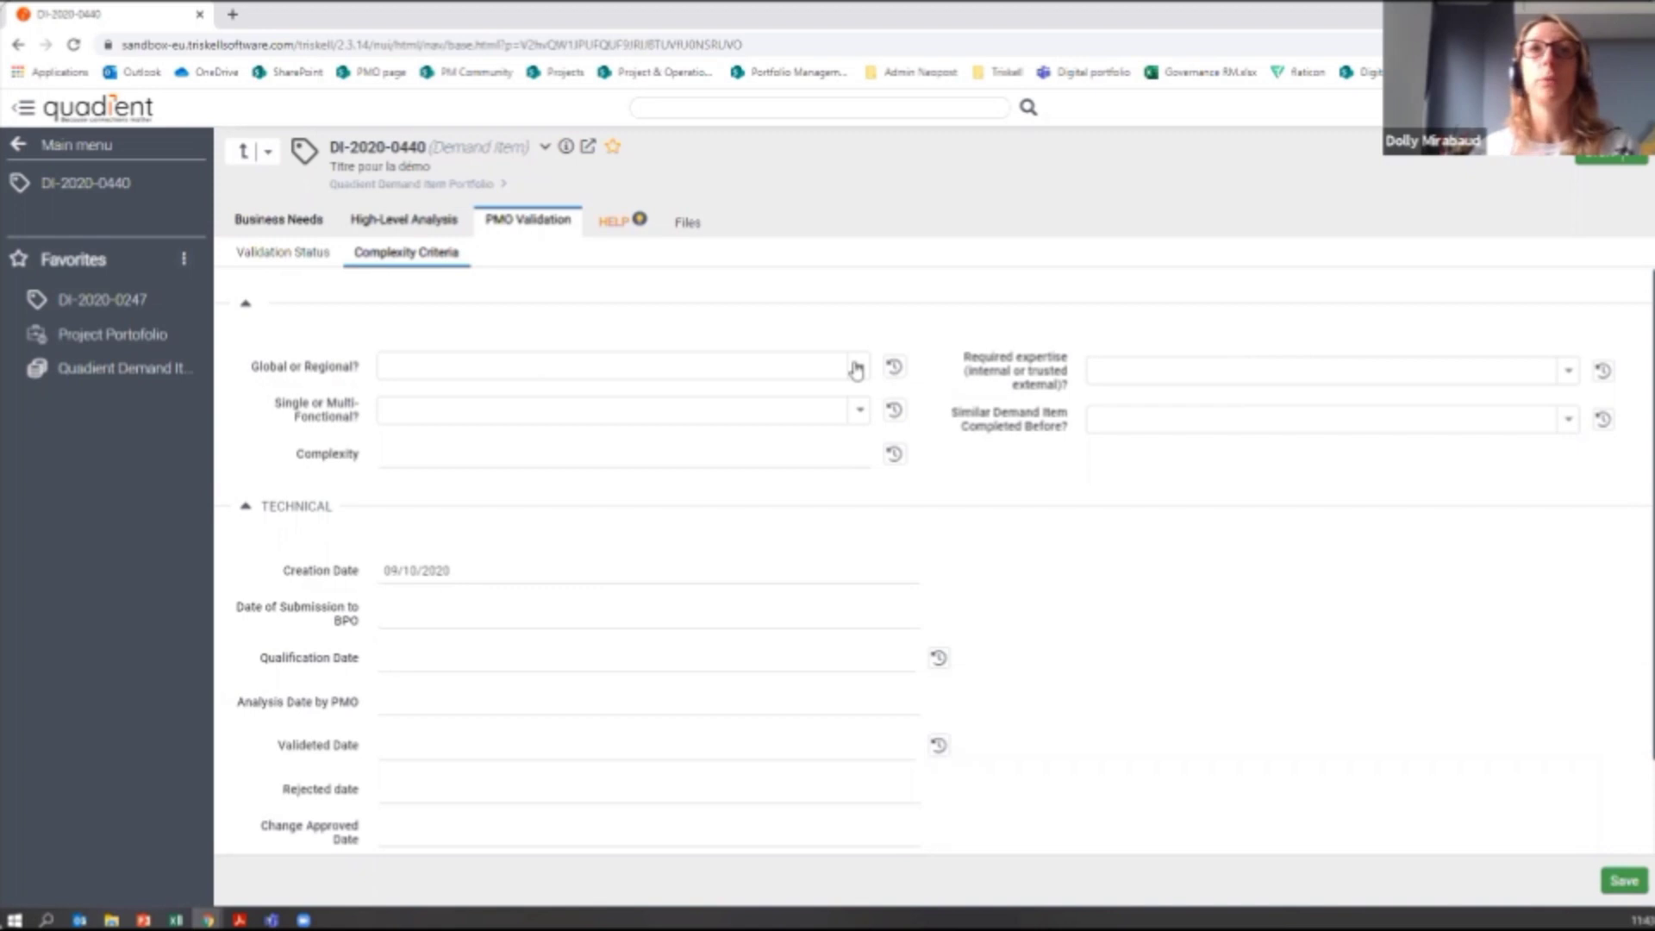
pyautogui.click(860, 412)
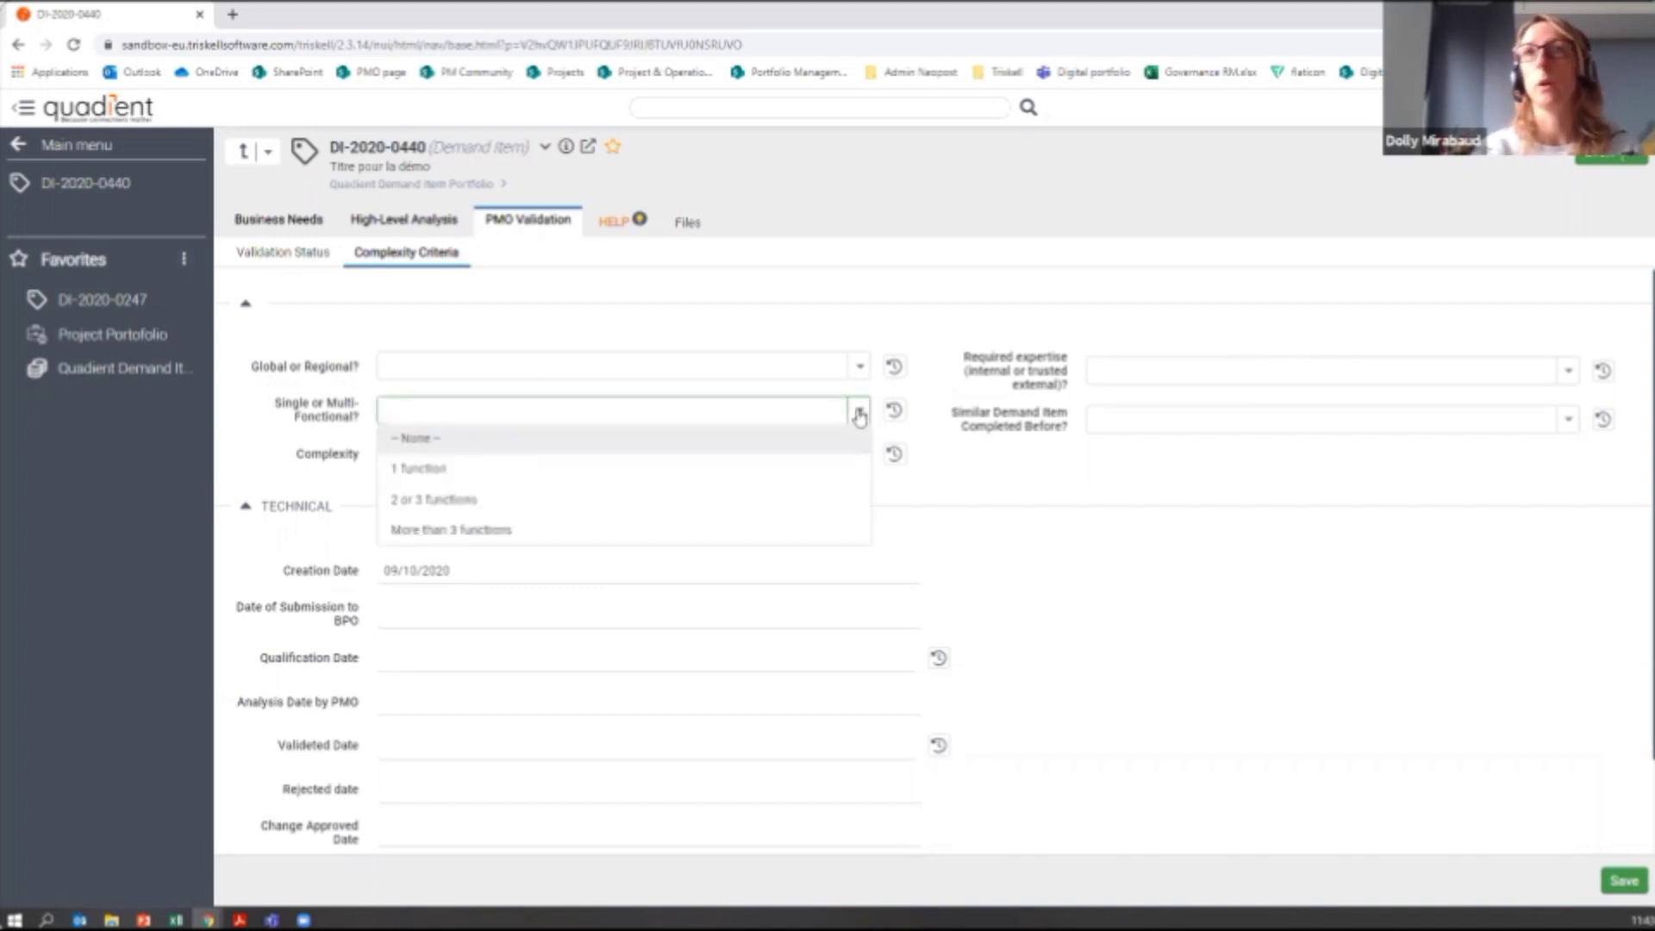
pyautogui.click(1175, 504)
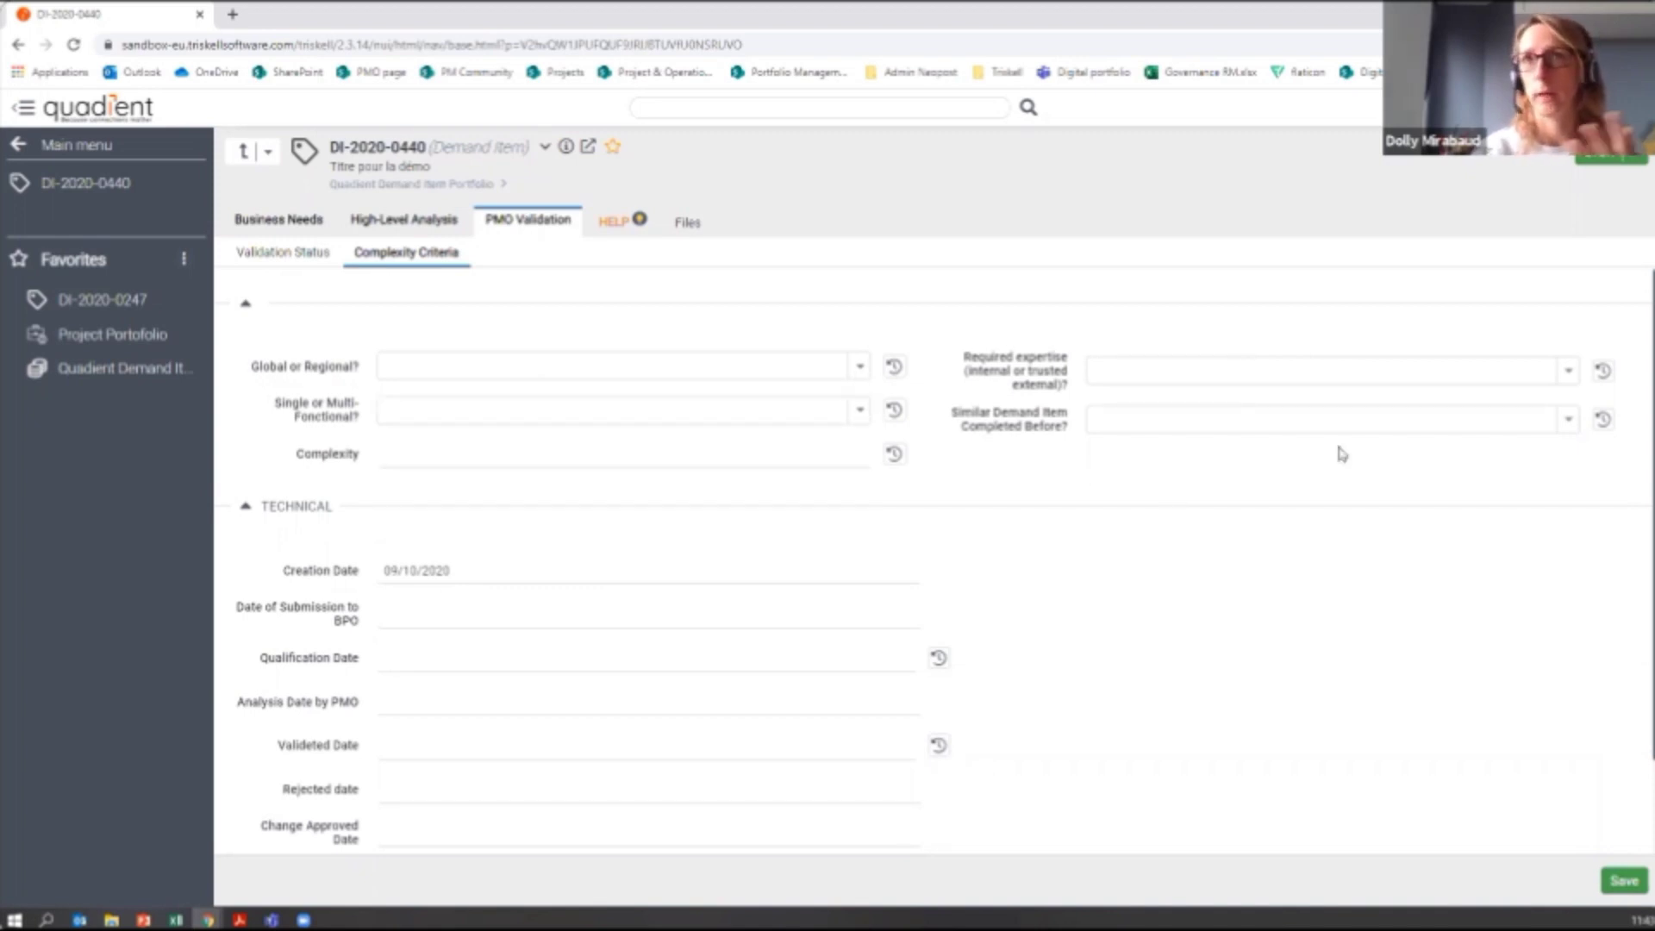
pyautogui.click(1570, 374)
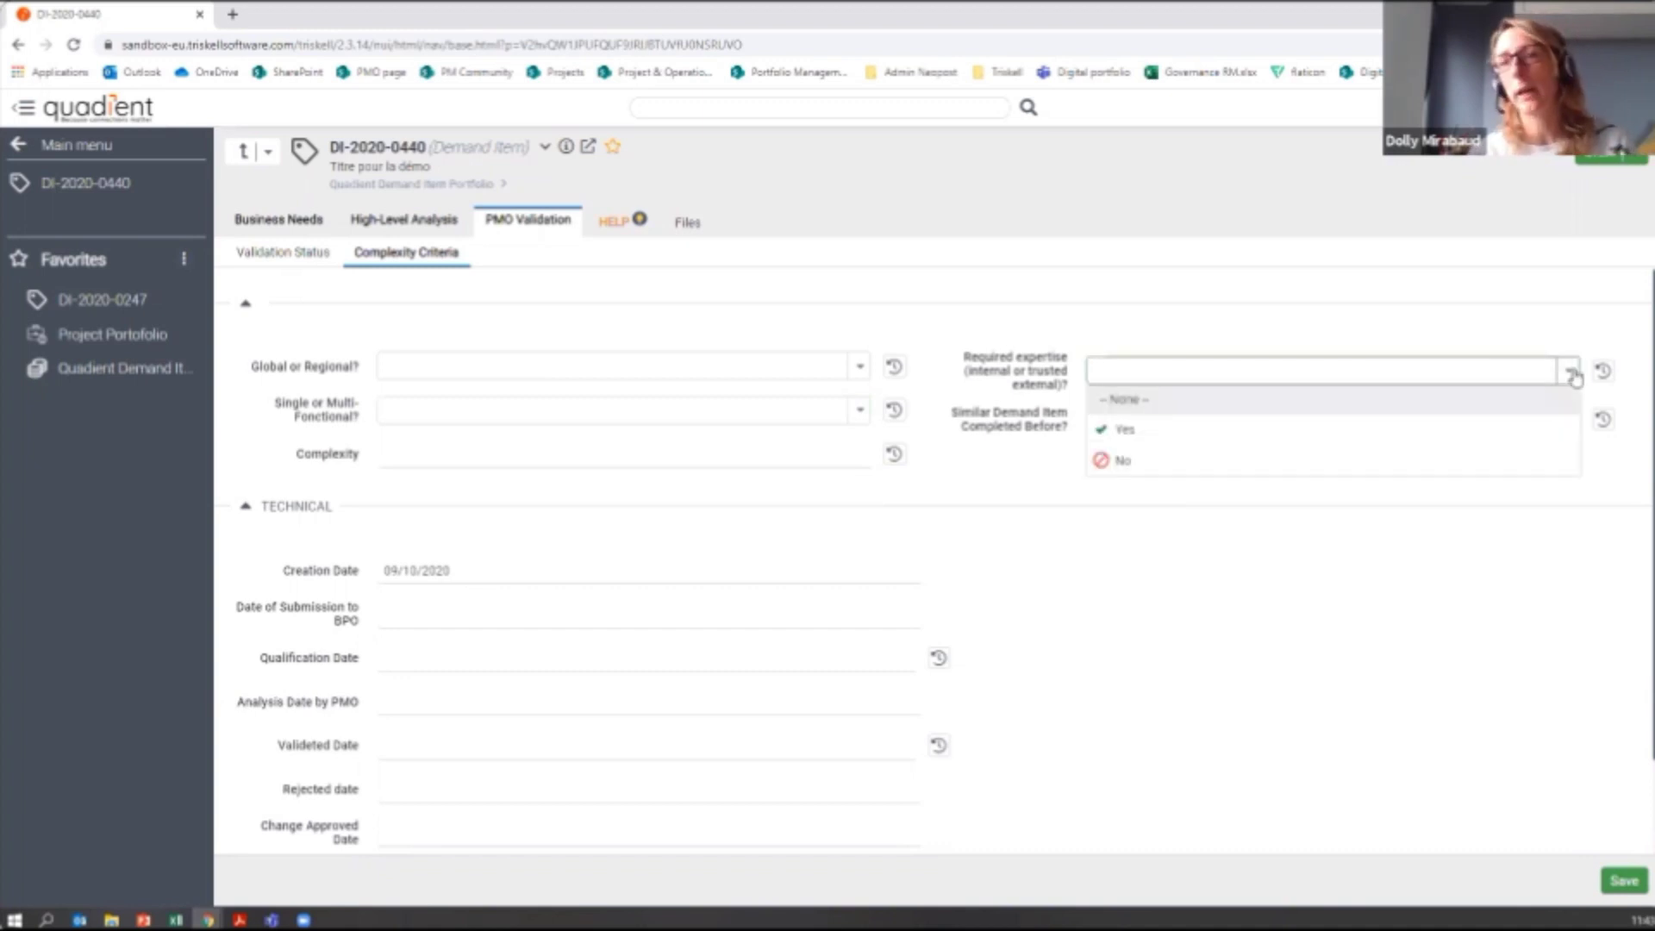
pyautogui.click(1090, 504)
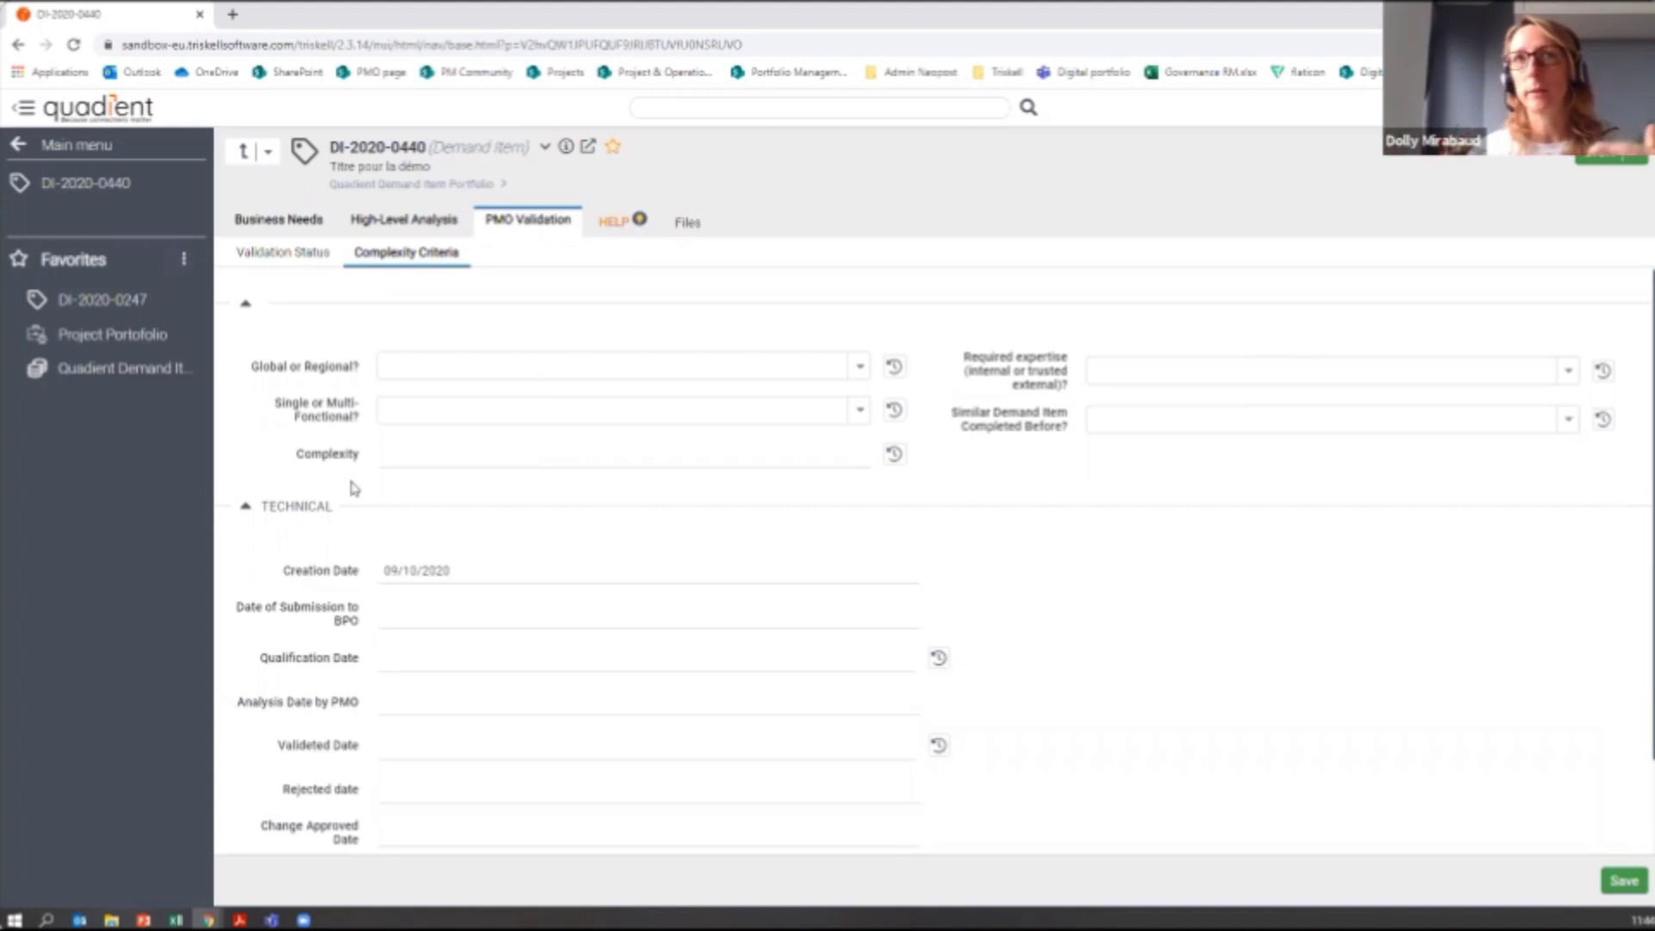
# Step: Return to the demand item portfolio grid, and switch to PowerPoint to start the slide show at the Results slide
pyautogui.click(250, 154)
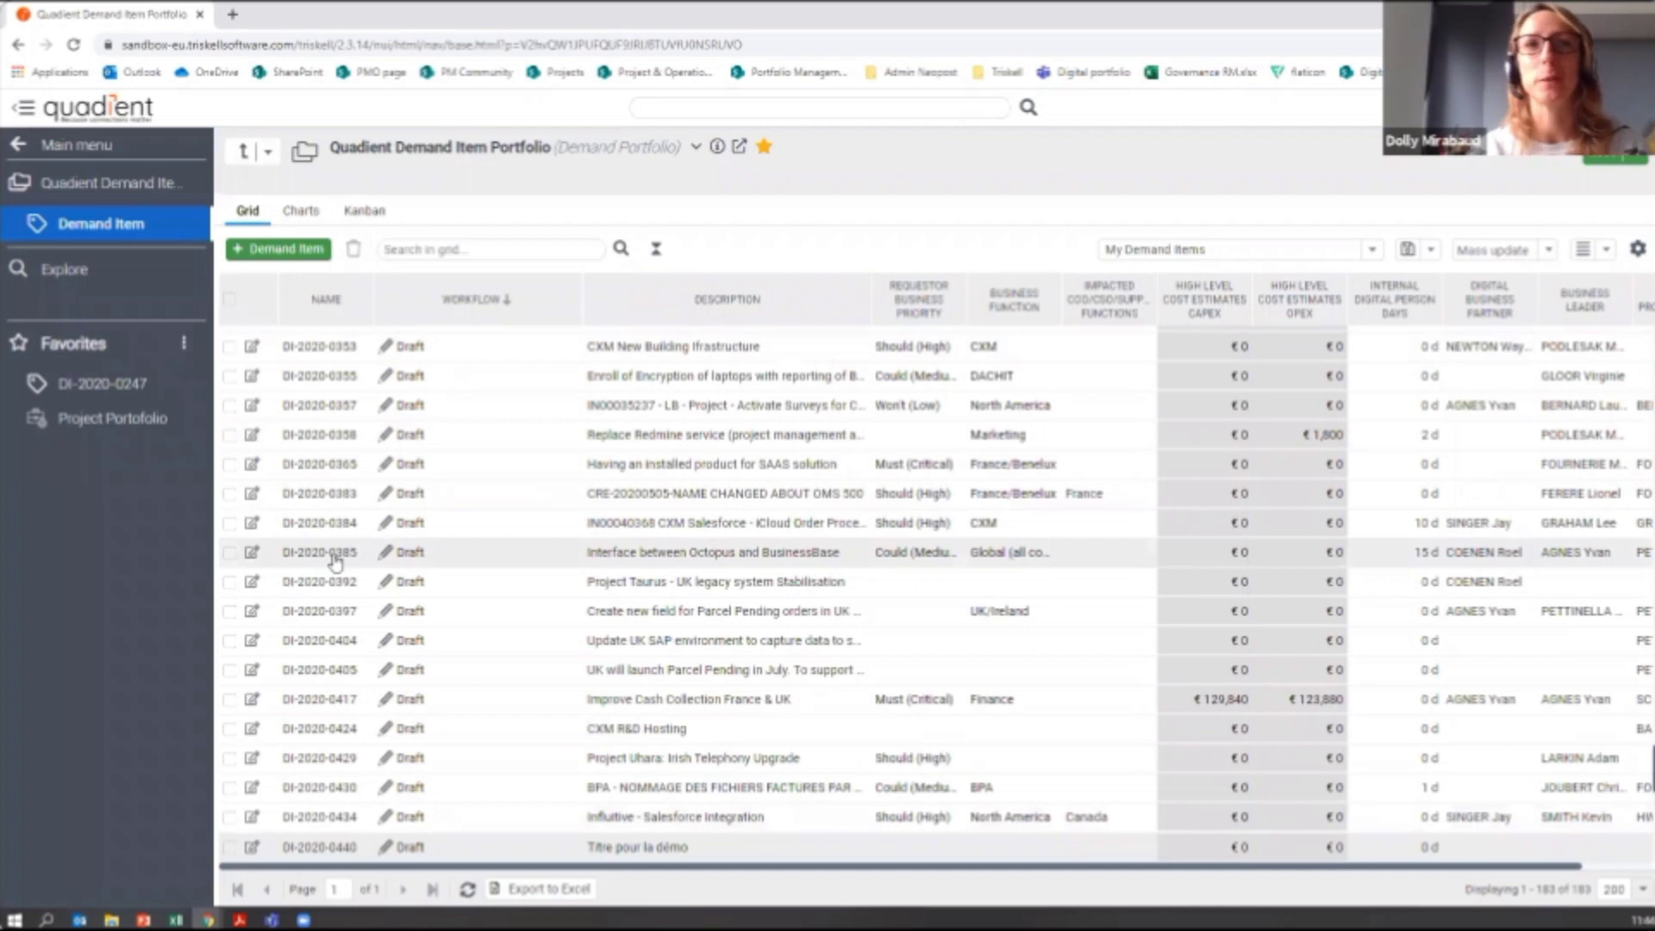
pyautogui.moveTo(208, 918)
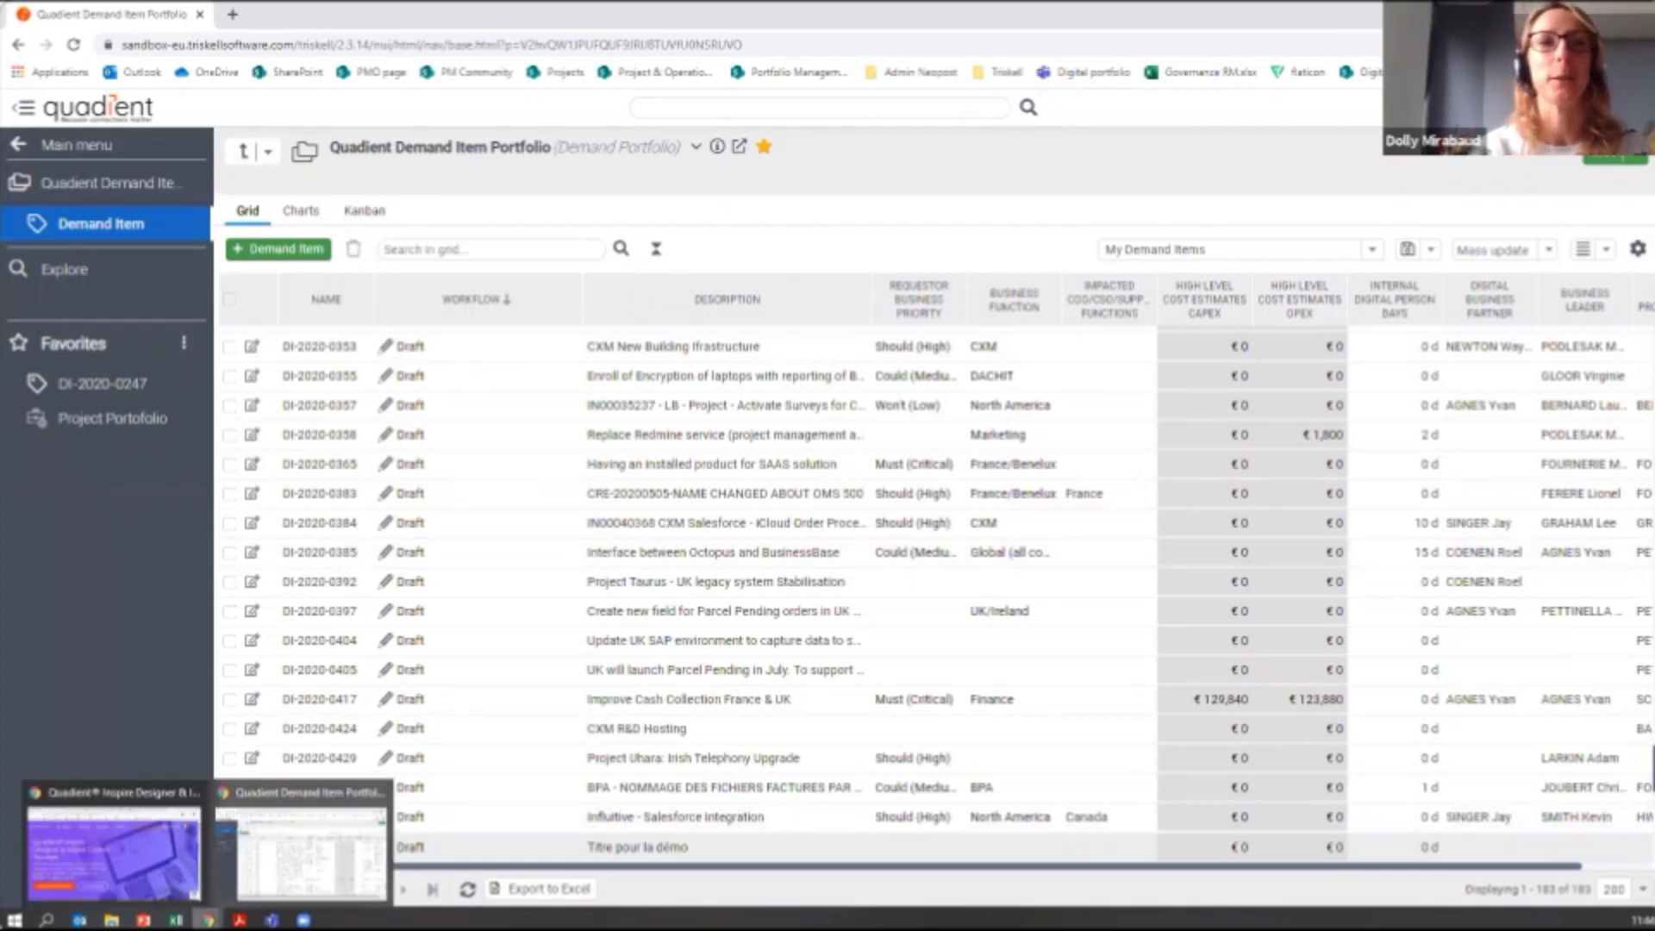
pyautogui.moveTo(144, 919)
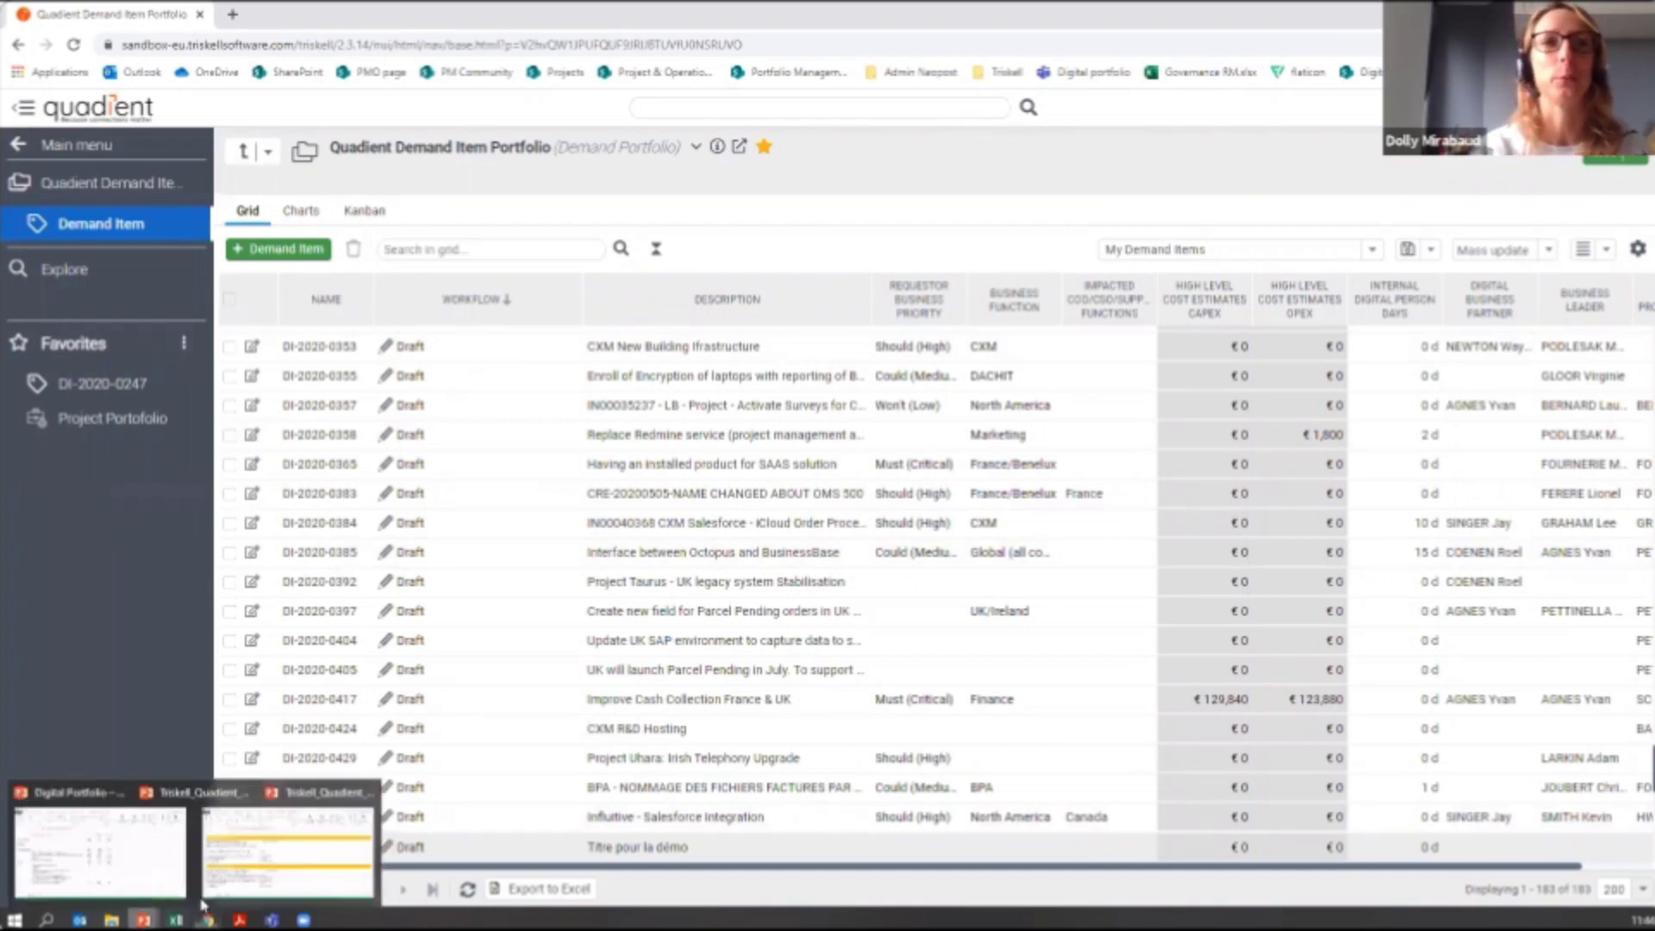
pyautogui.click(450, 853)
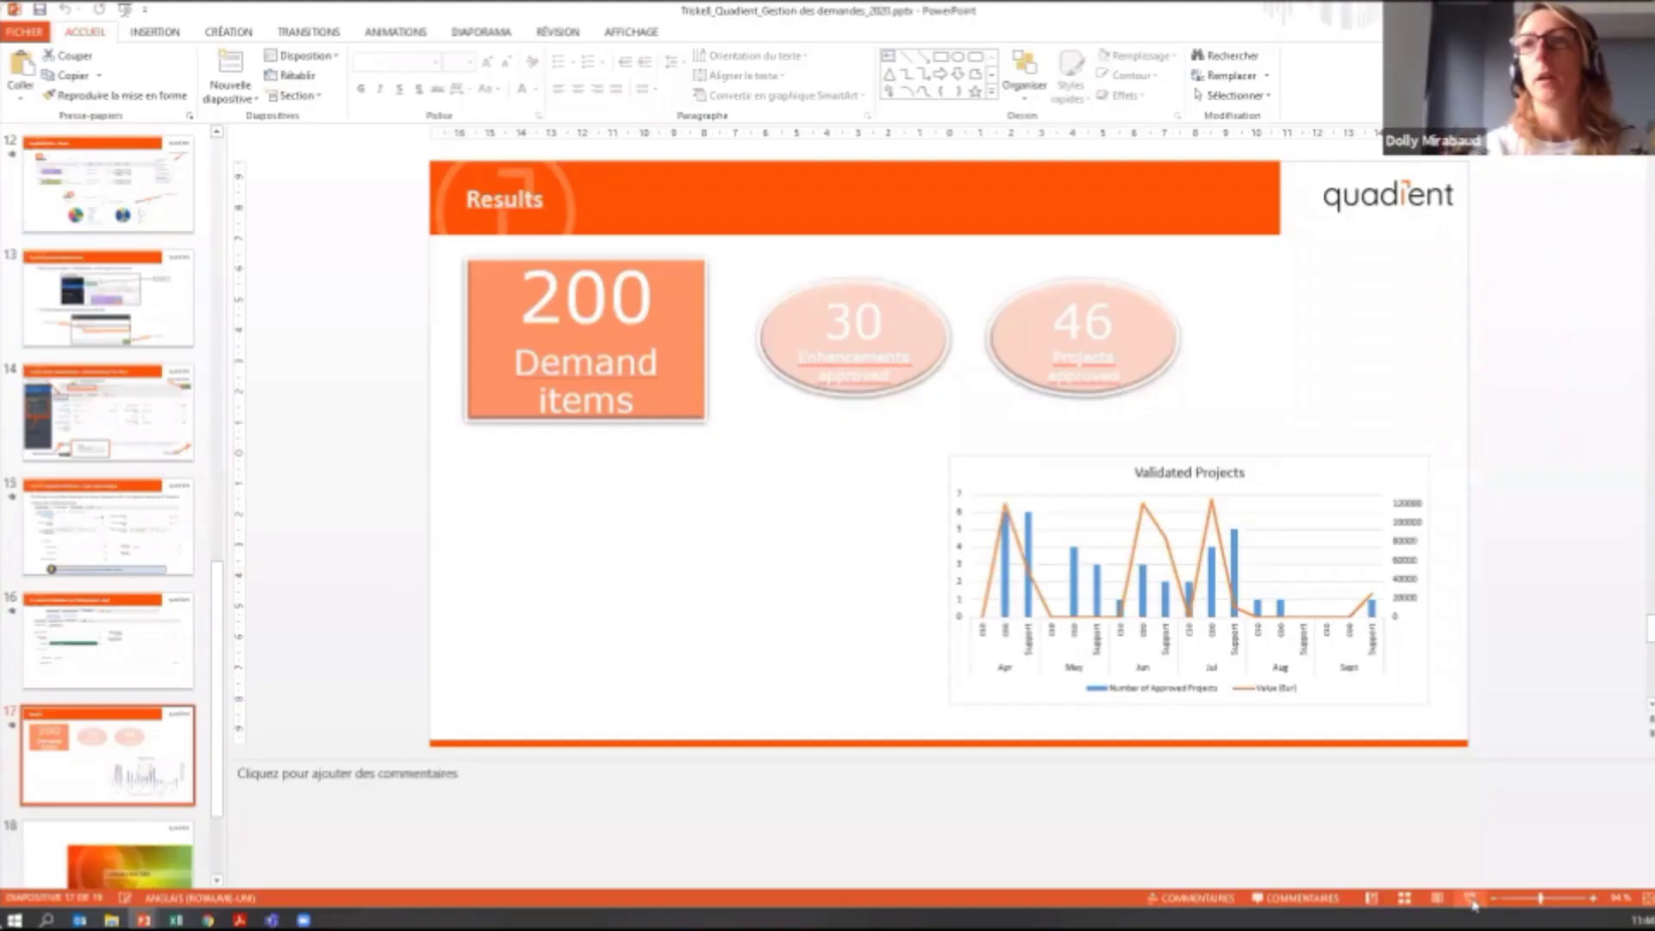
pyautogui.hotkey('shift', 'F5')
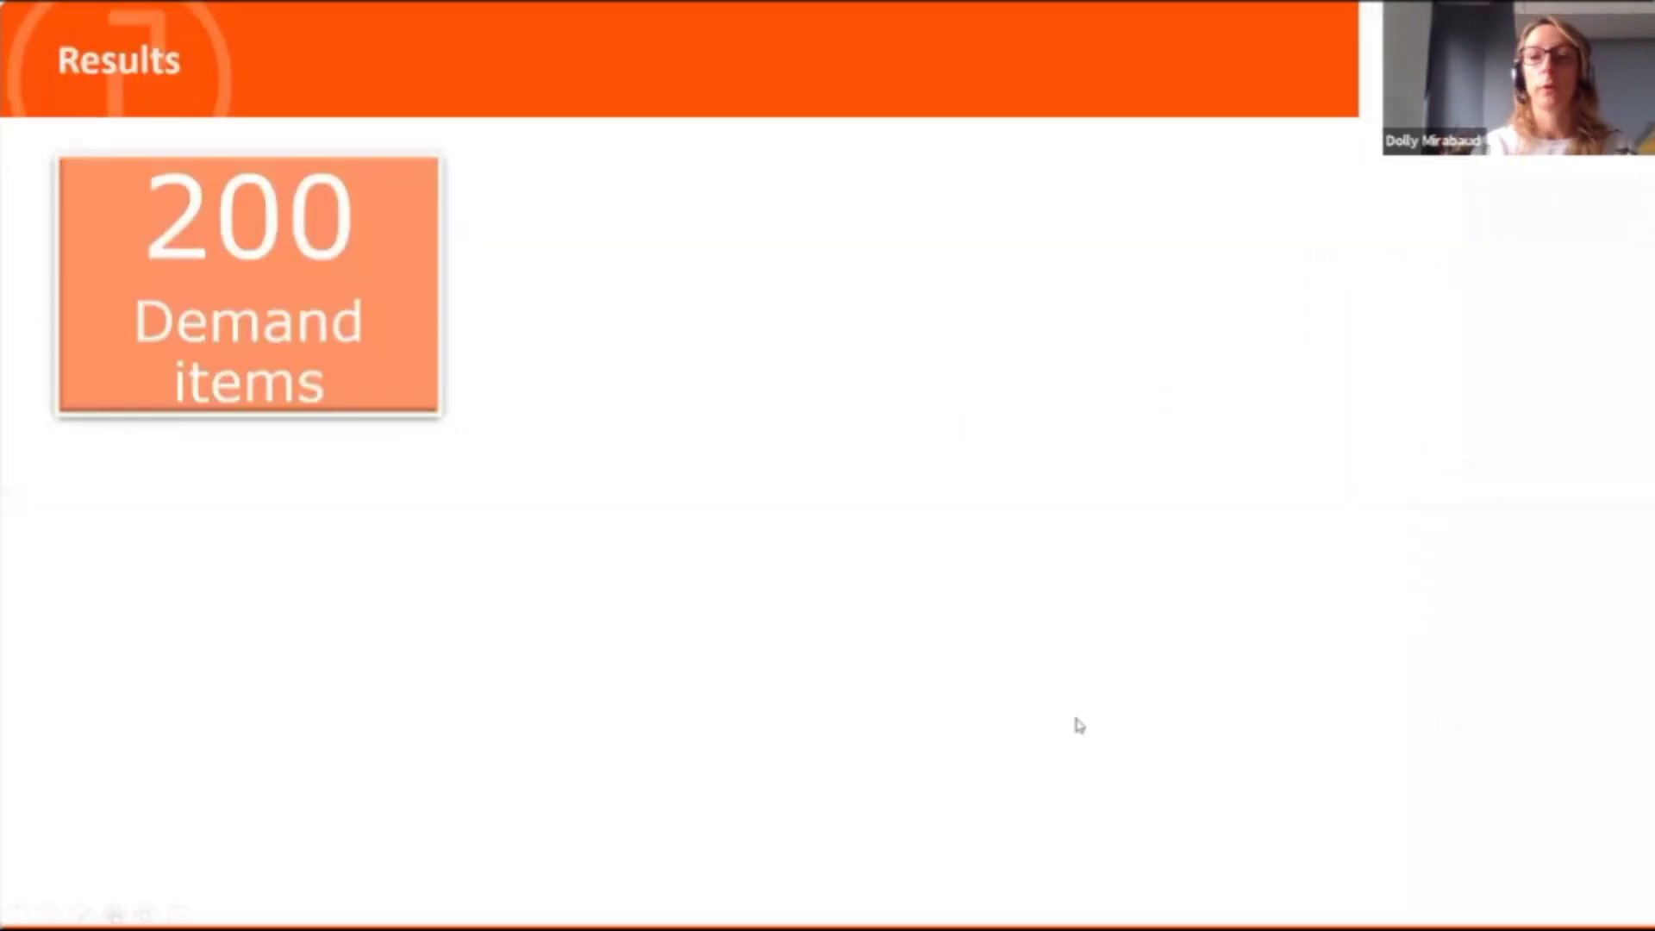